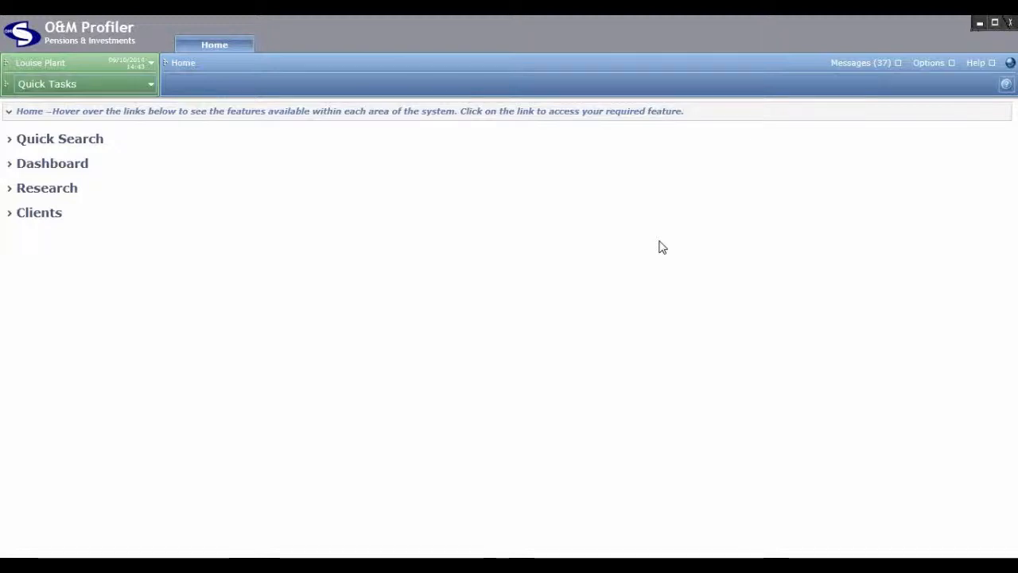
Review the Assureweb login settings under the Annuity Options of the Quotes options, and close the options with OK
left_click(929, 63)
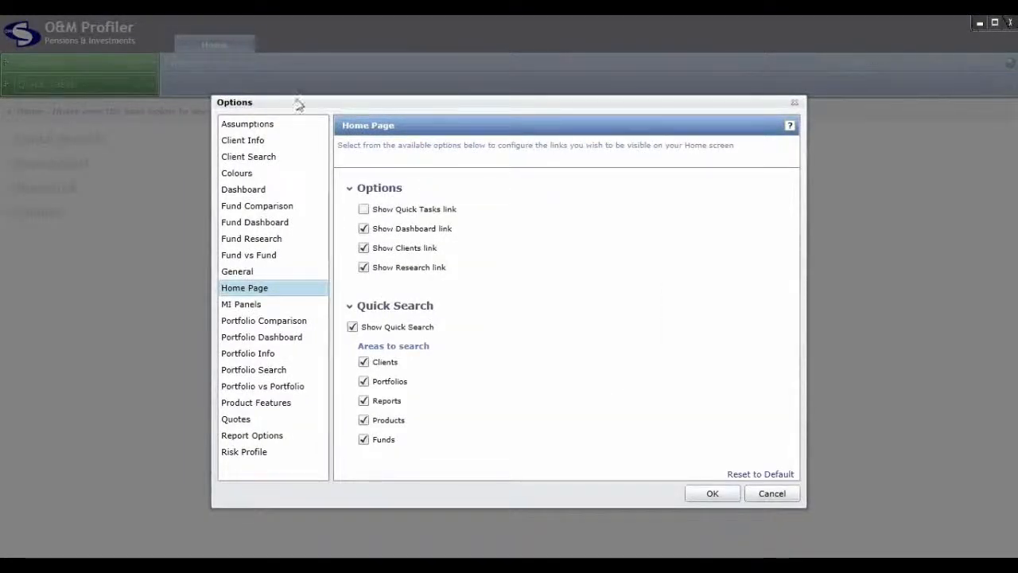
left_click(238, 421)
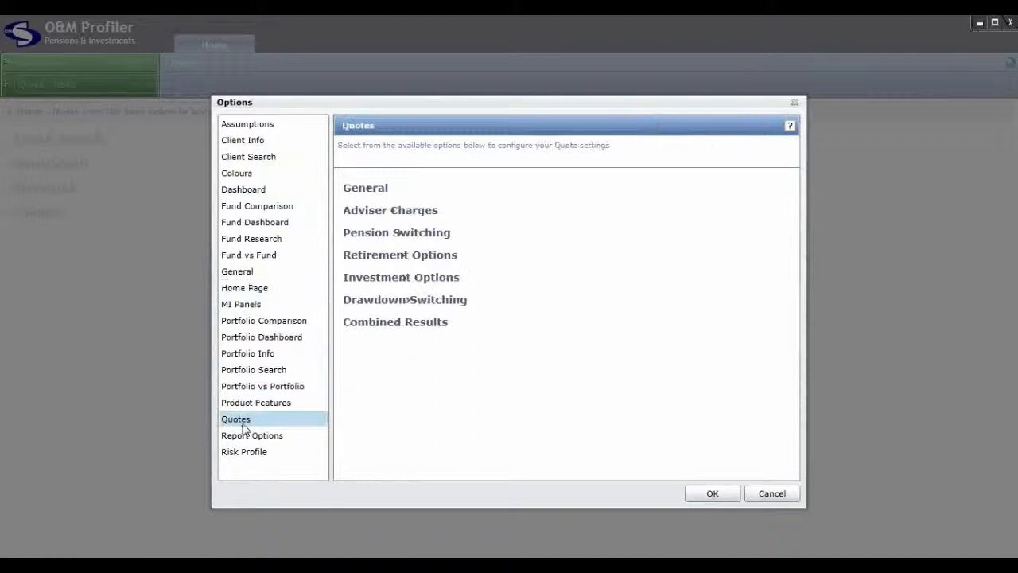
left_click(447, 262)
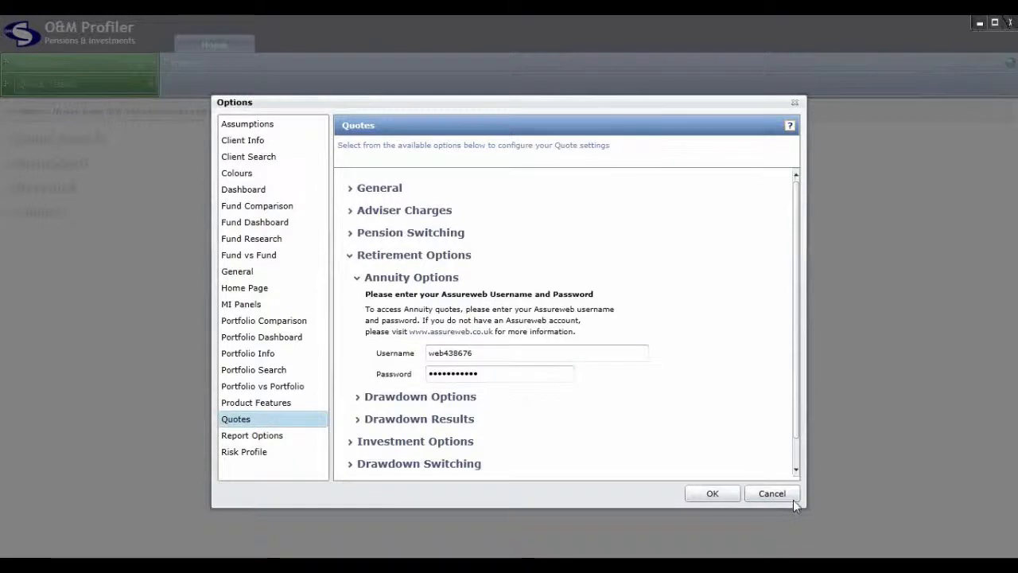
left_click(724, 496)
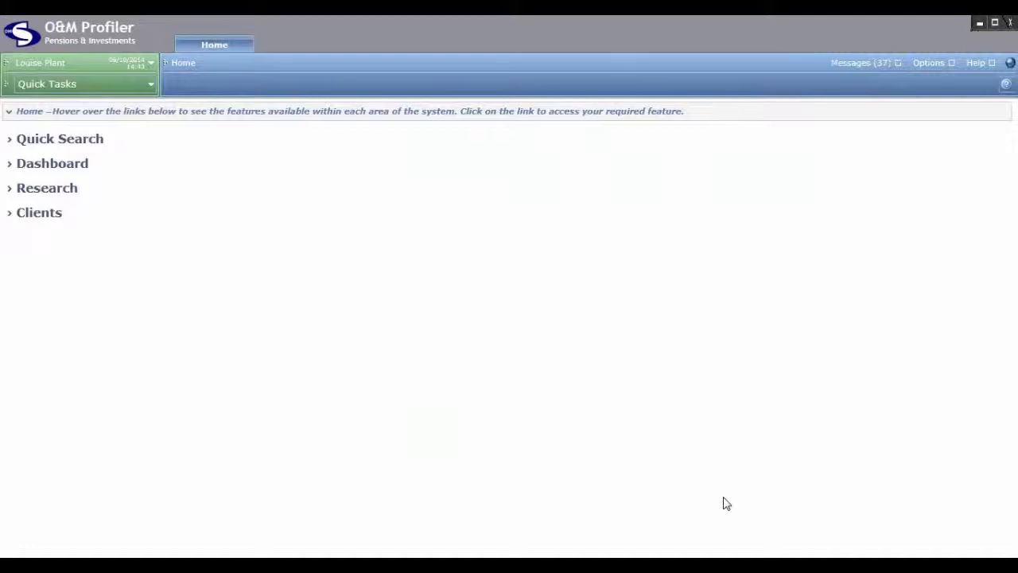
Open the training client's record from the My Clients list
left_click(49, 221)
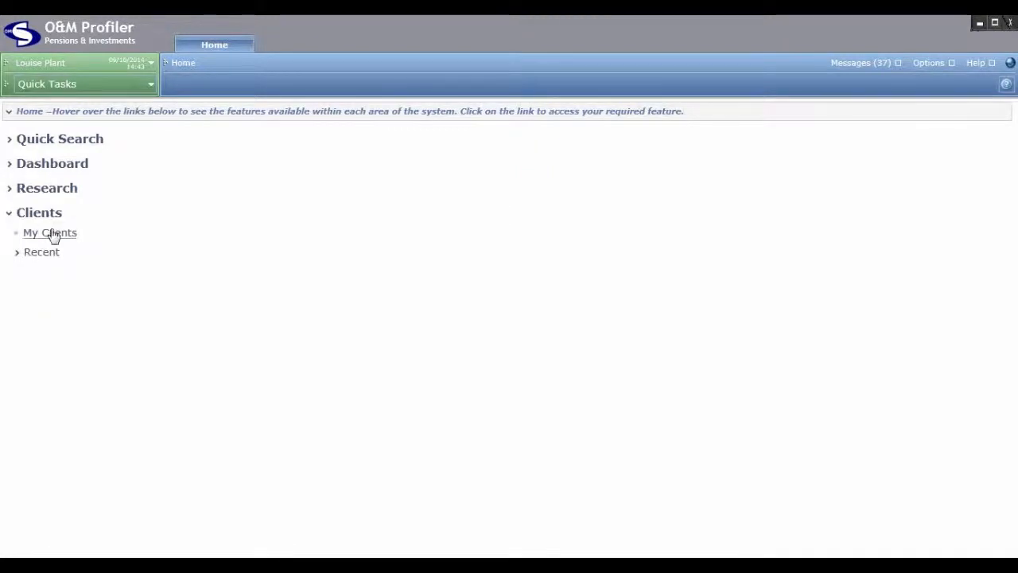
left_click(51, 233)
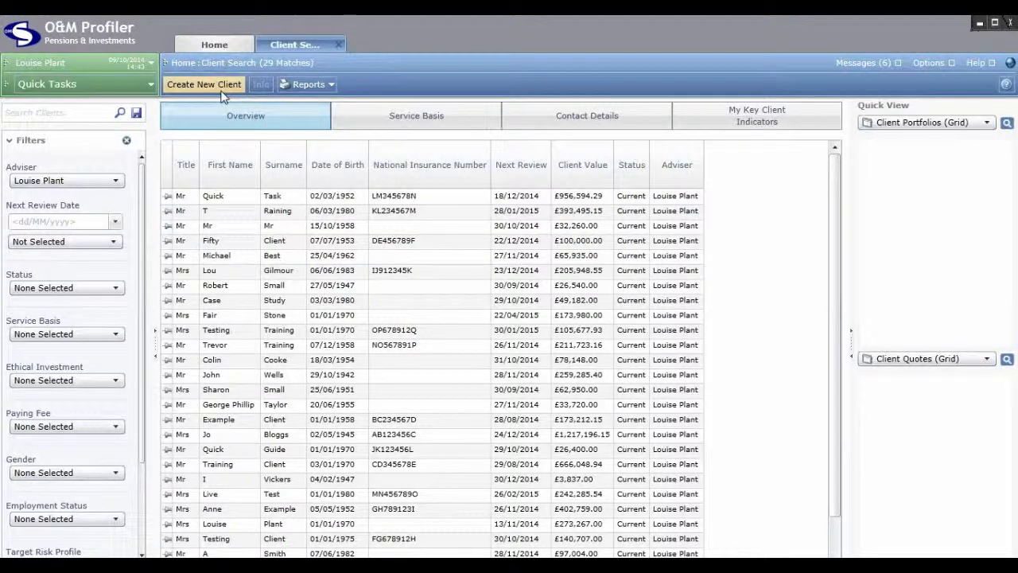
left_click(273, 468)
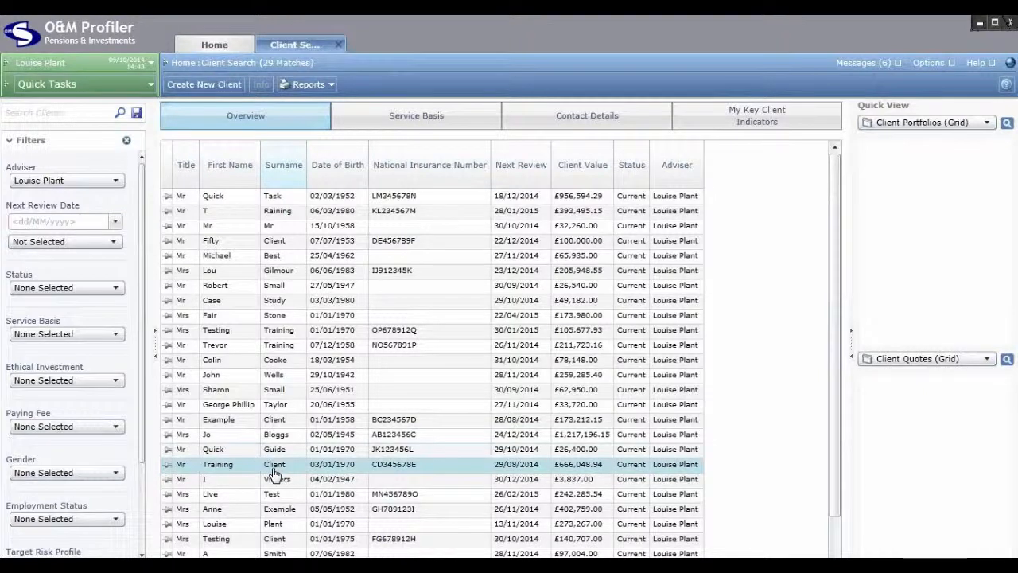
double_click(273, 469)
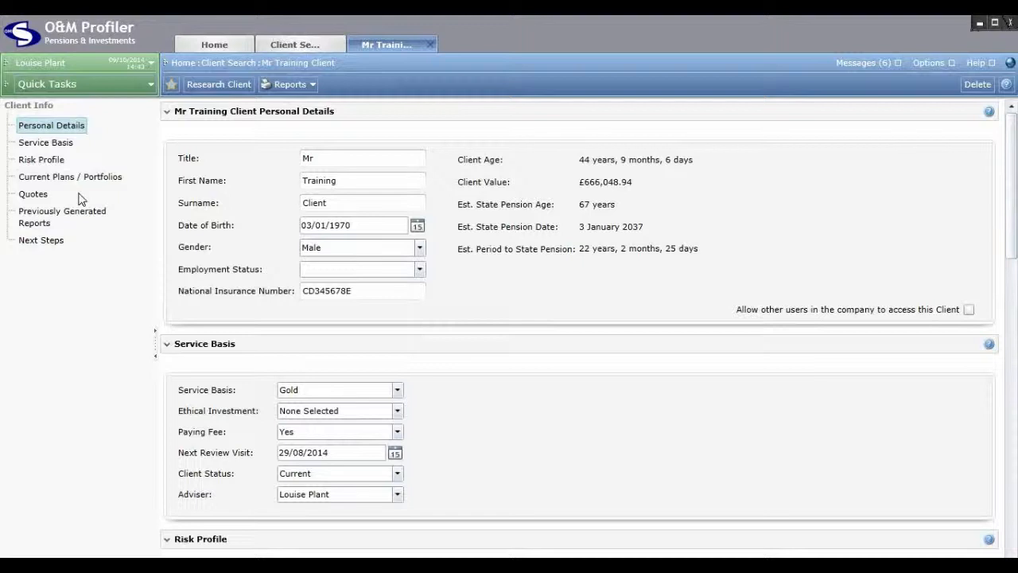
Create a new Retirement Options Quote in the Quotes section of the client record
left_click(34, 194)
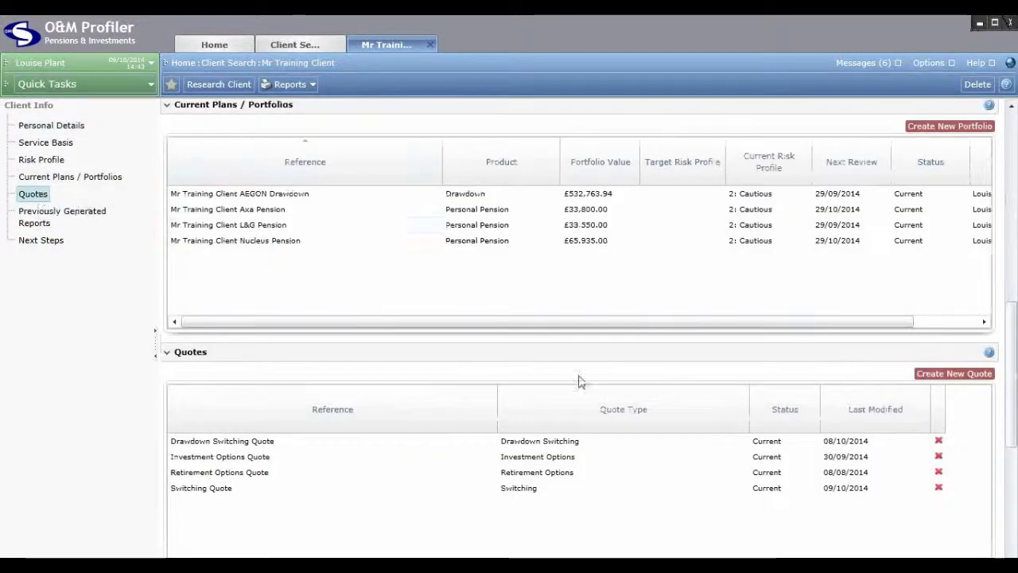
left_click_drag(1010, 442, 1010, 483)
left_click(398, 317)
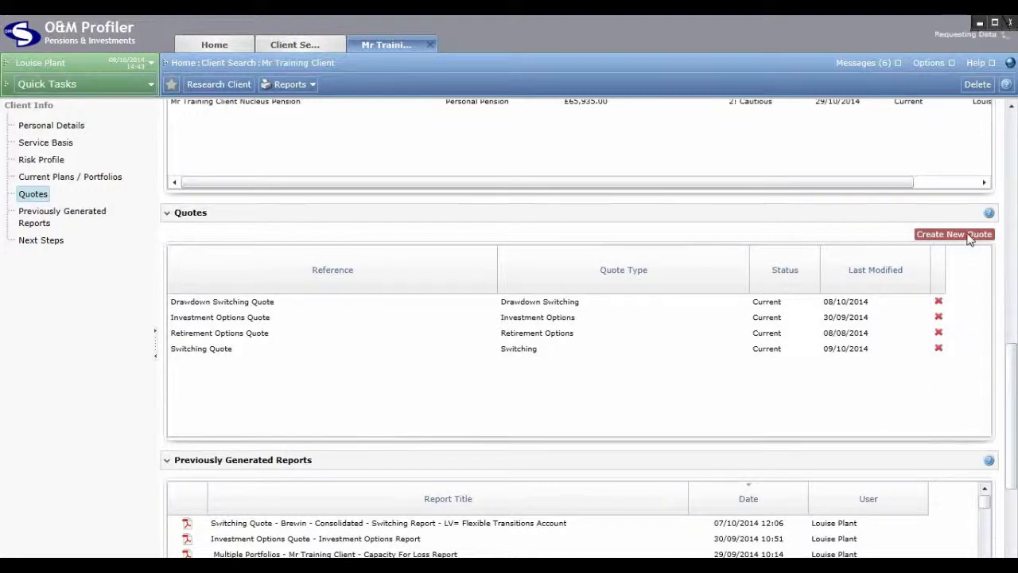
left_click(970, 238)
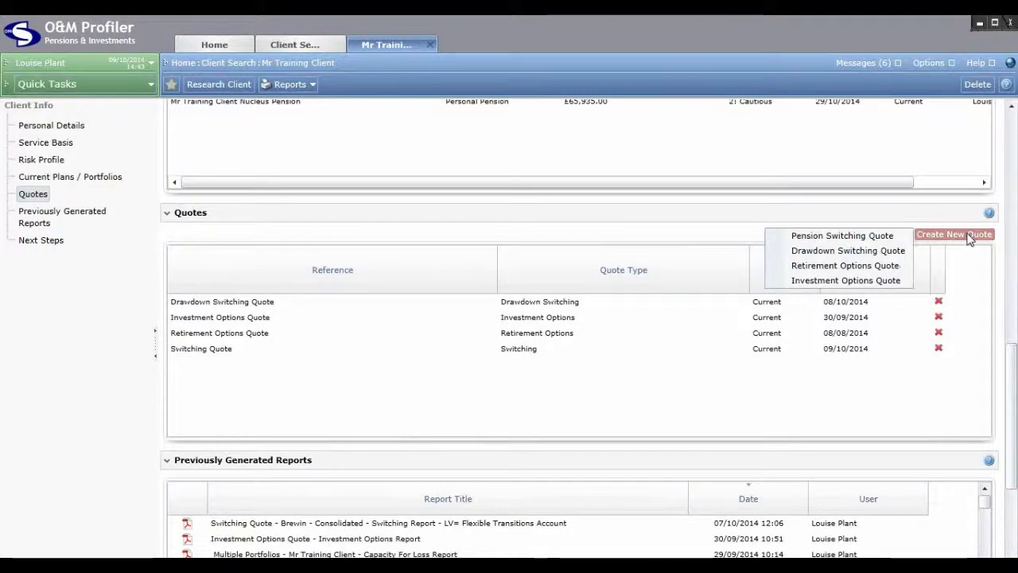
left_click(903, 270)
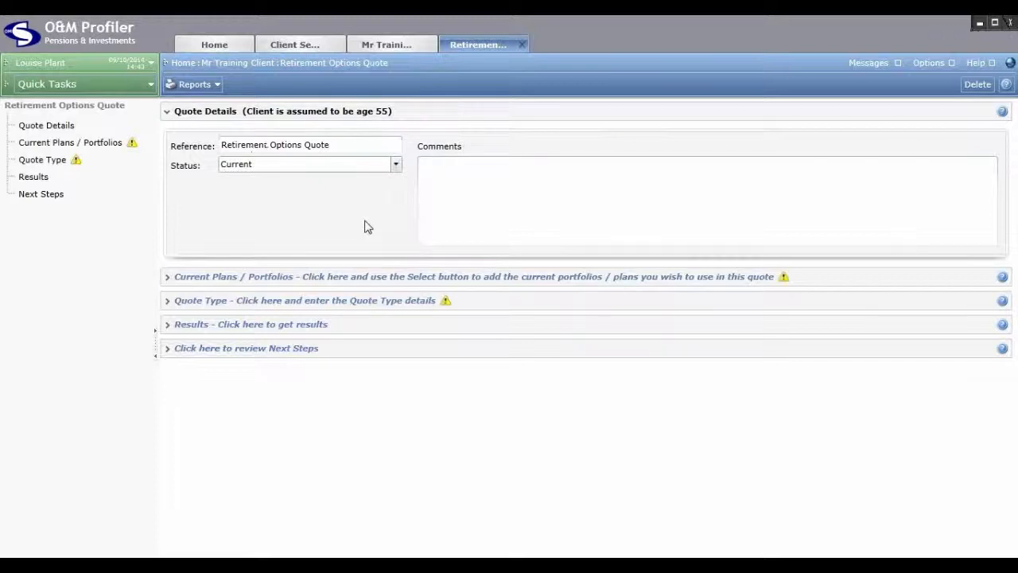
triple_click(355, 146)
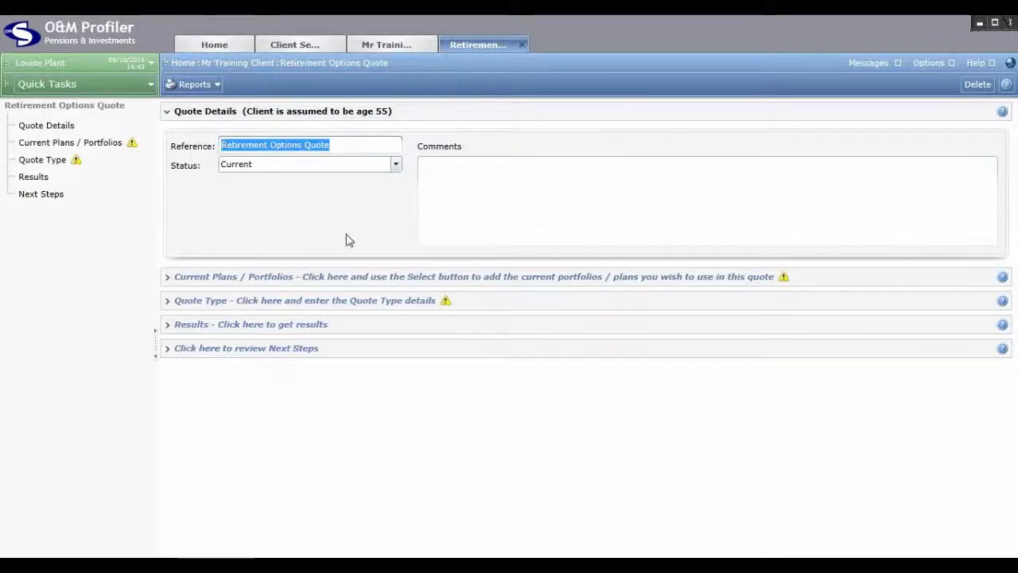
left_click(396, 168)
left_click(397, 169)
left_click(482, 192)
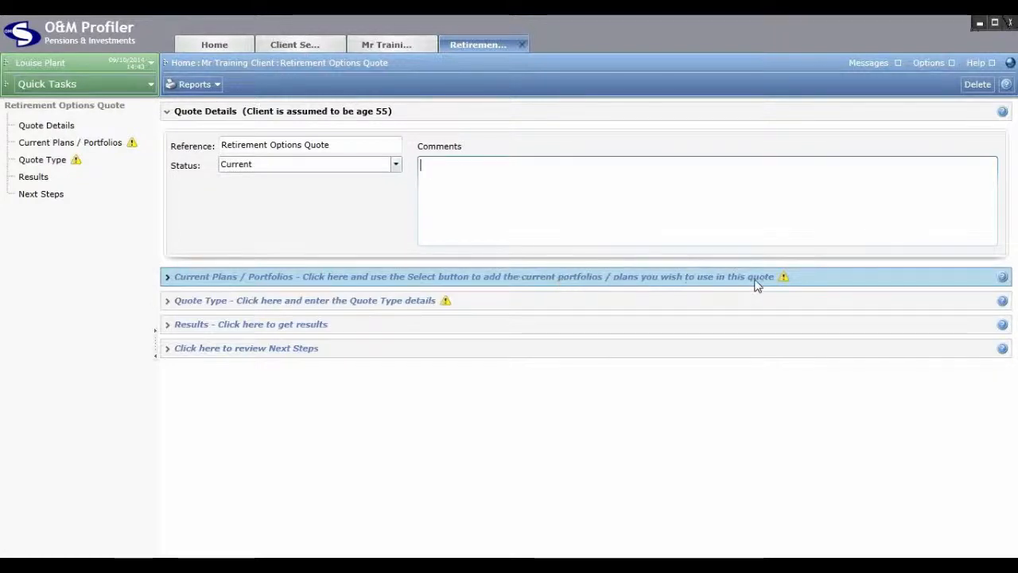
Add the client's existing L&G Pension portfolio to the quote's Current Plans / Portfolios
left_click(472, 280)
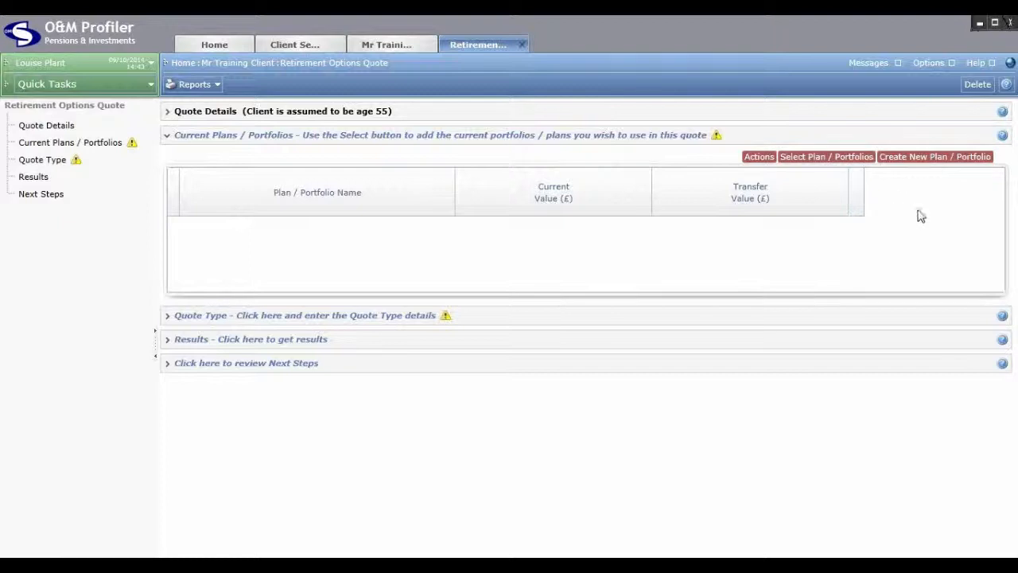
left_click(840, 154)
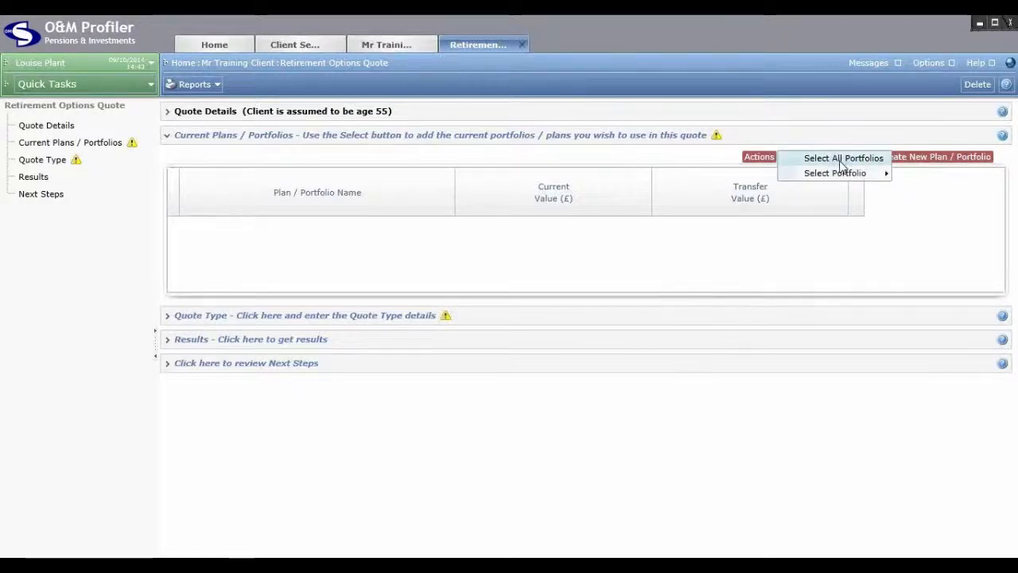
mouse_move(838, 178)
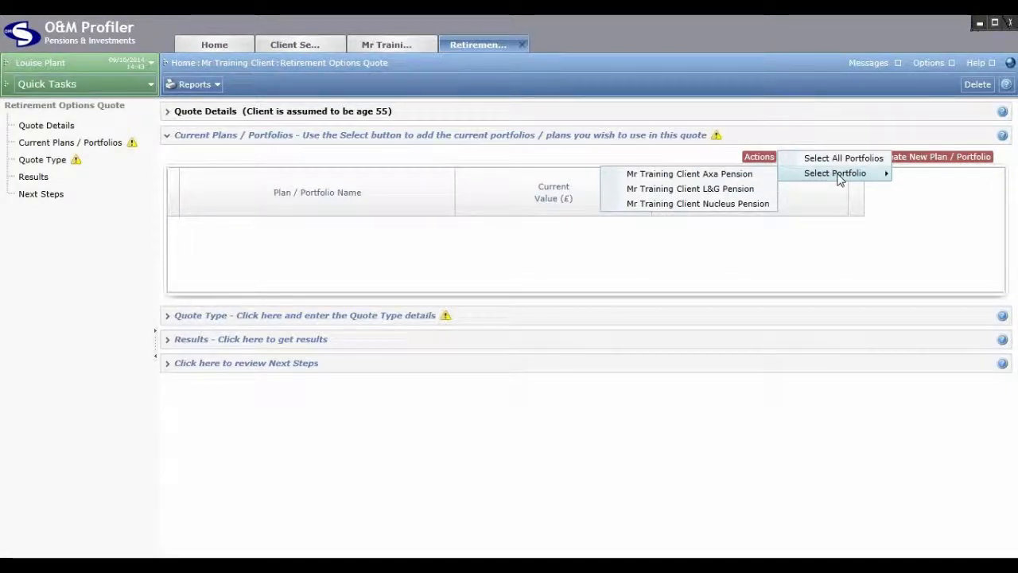
left_click(748, 194)
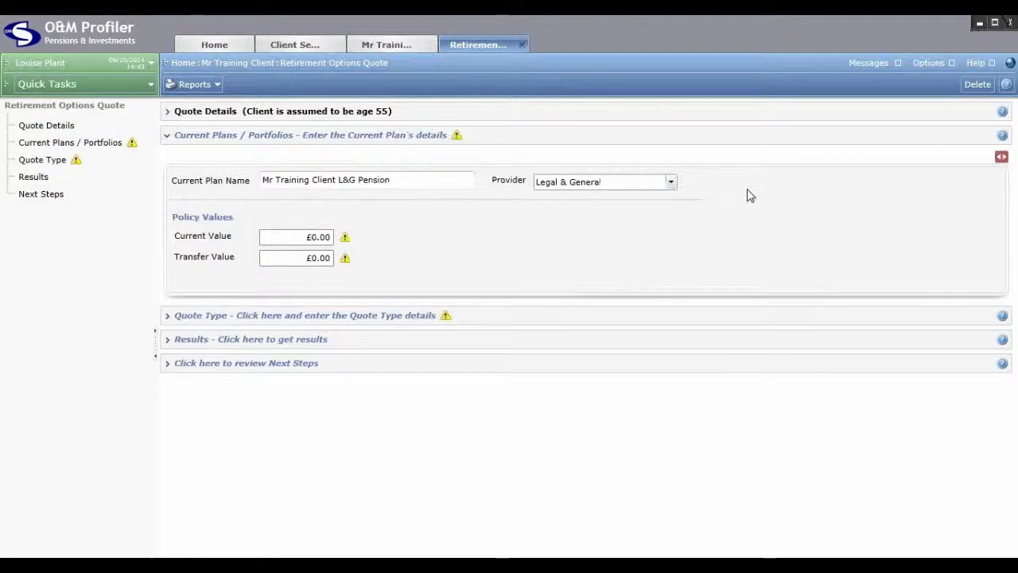
triple_click(418, 183)
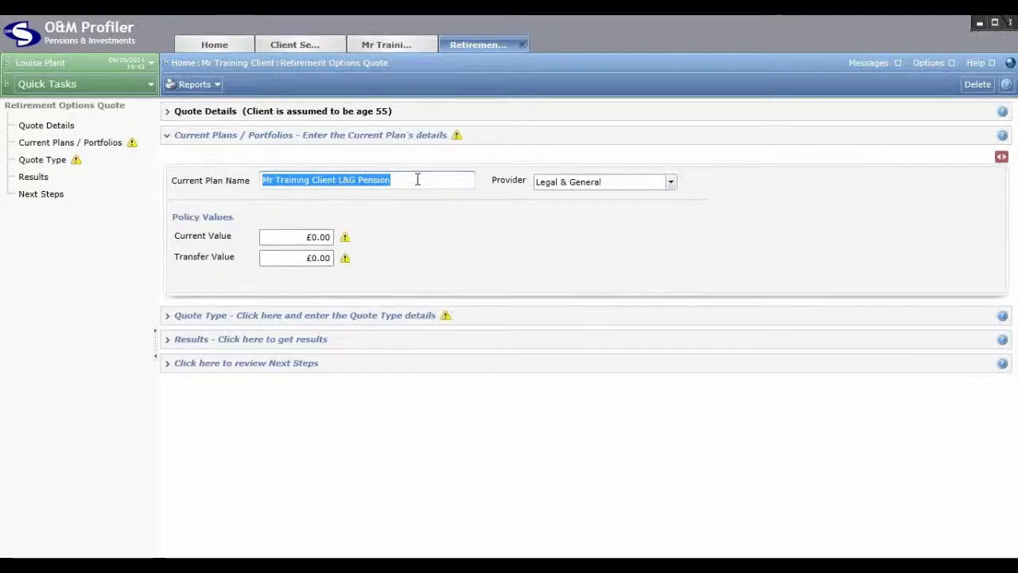
left_click(611, 187)
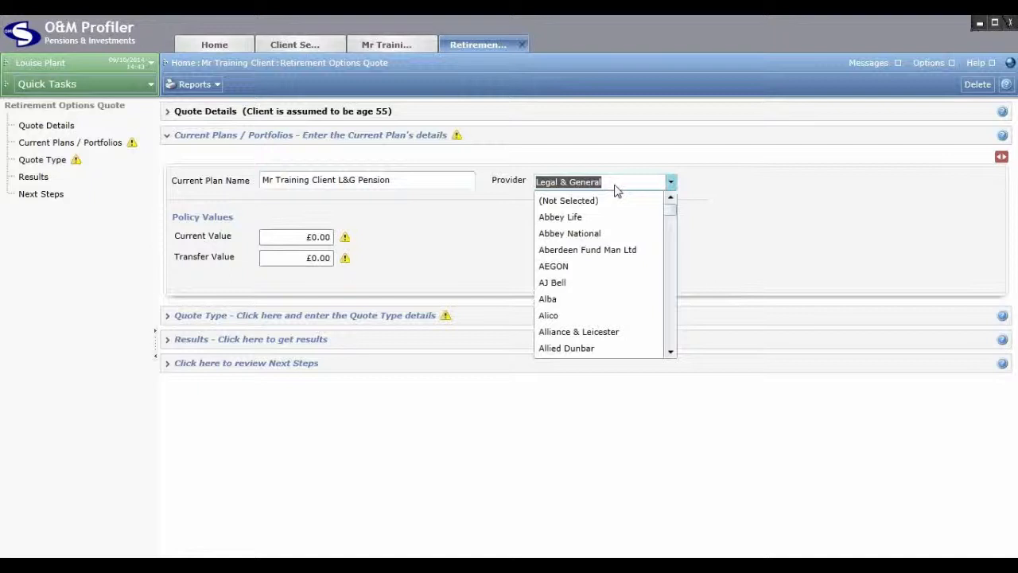
left_click(615, 189)
left_click(568, 234)
Set the L&G Pension's current value and transfer value to £250,000 each, and return to the plan list
left_click(273, 238)
type("25000")
key("Tab")
type("2500")
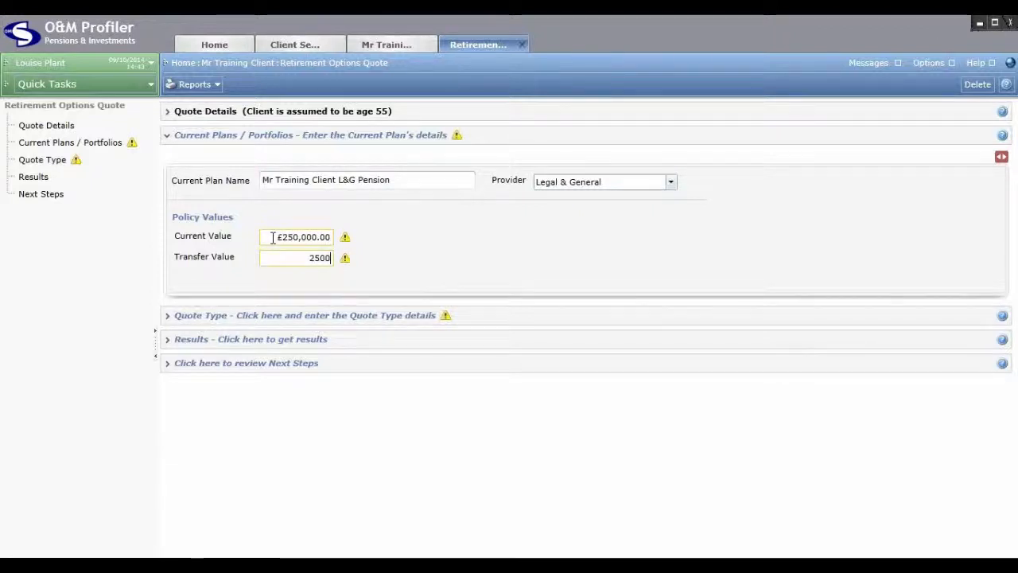
type("00")
key("Tab")
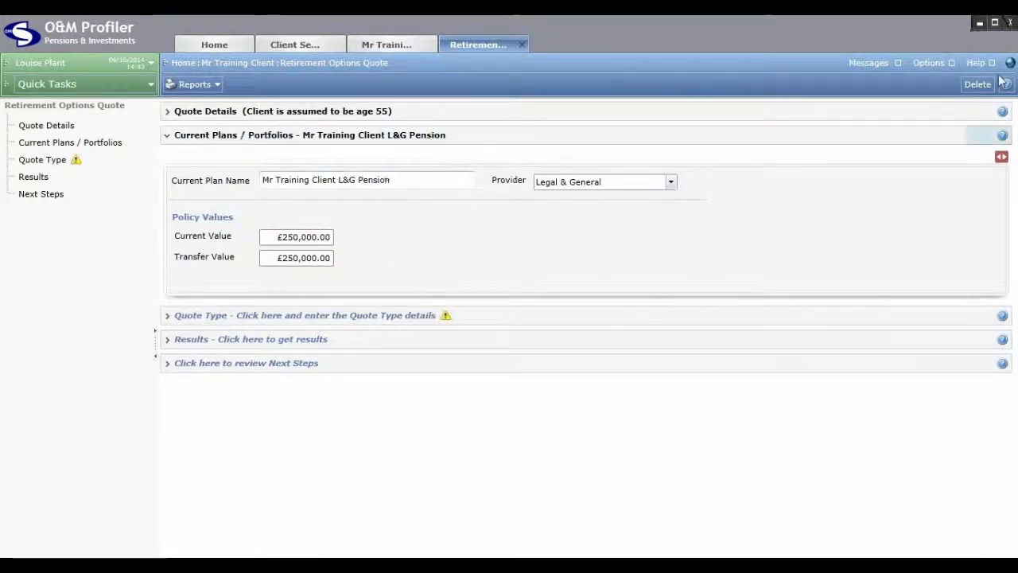
key("F11")
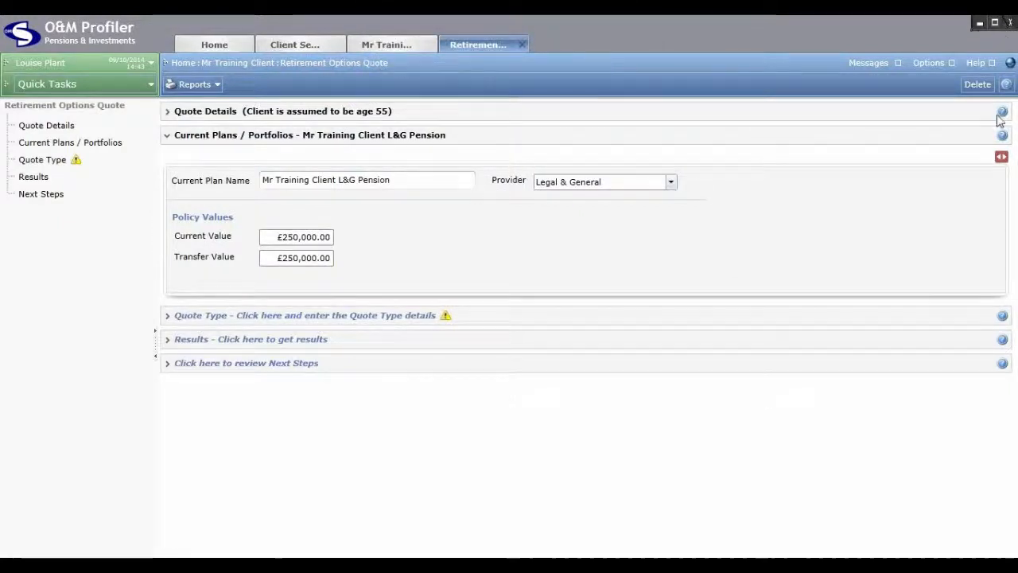
left_click(1001, 156)
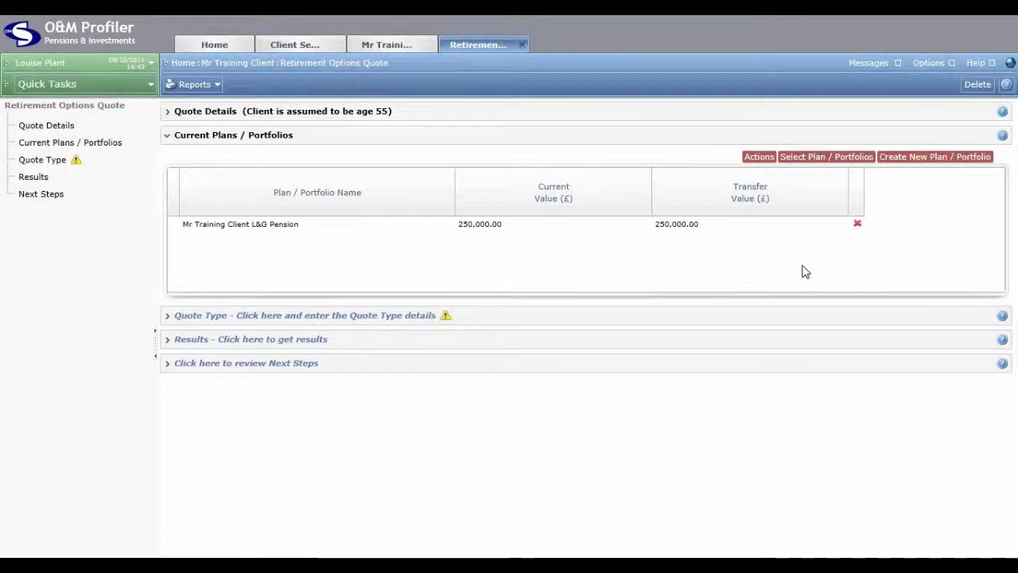
Create a new plan, replacing "Portfolio" in its name with "Other Pension" and choosing AEGON as the provider
left_click(914, 158)
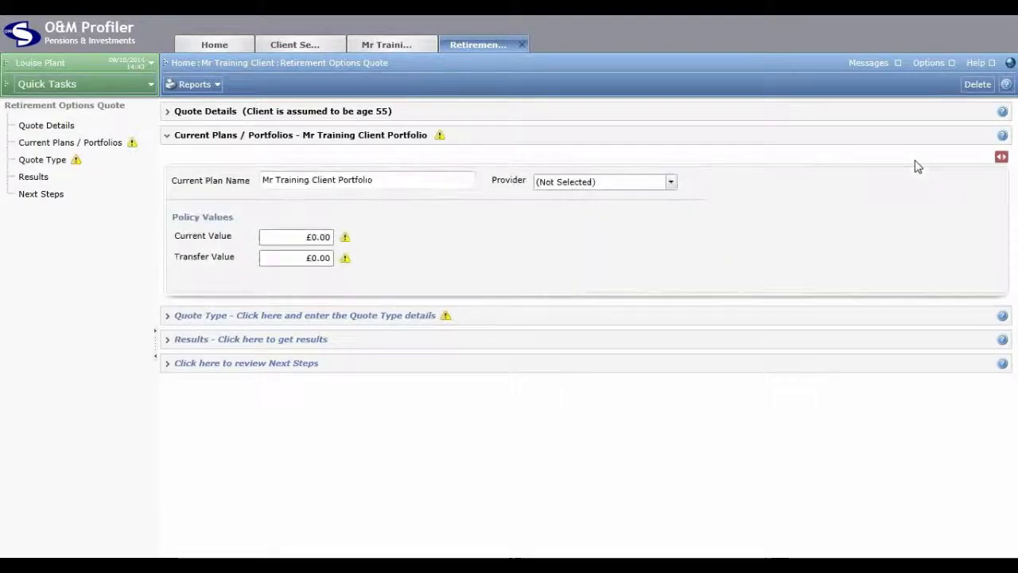
left_click(335, 179)
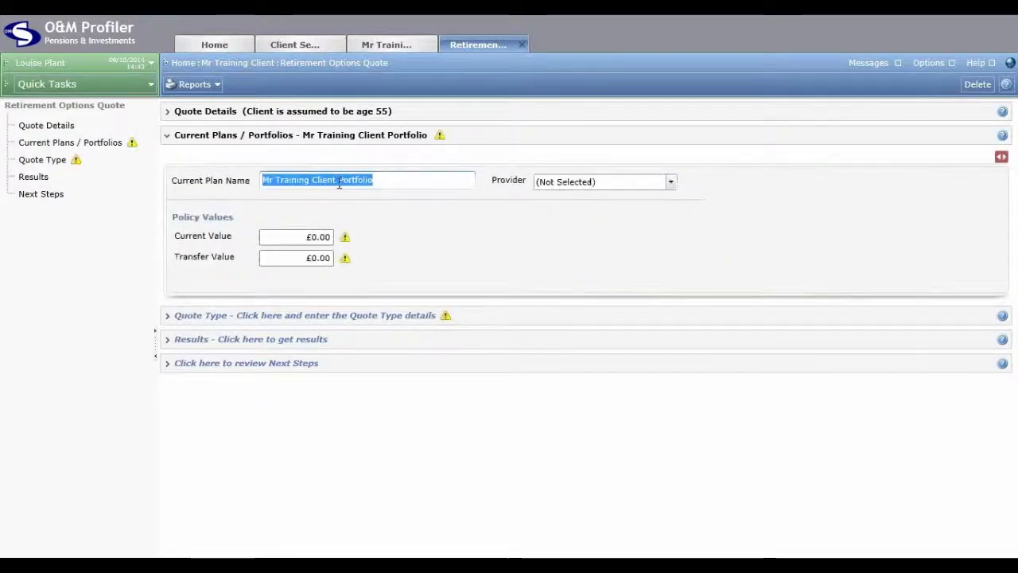
left_click(339, 180)
left_click_drag(339, 179, 421, 183)
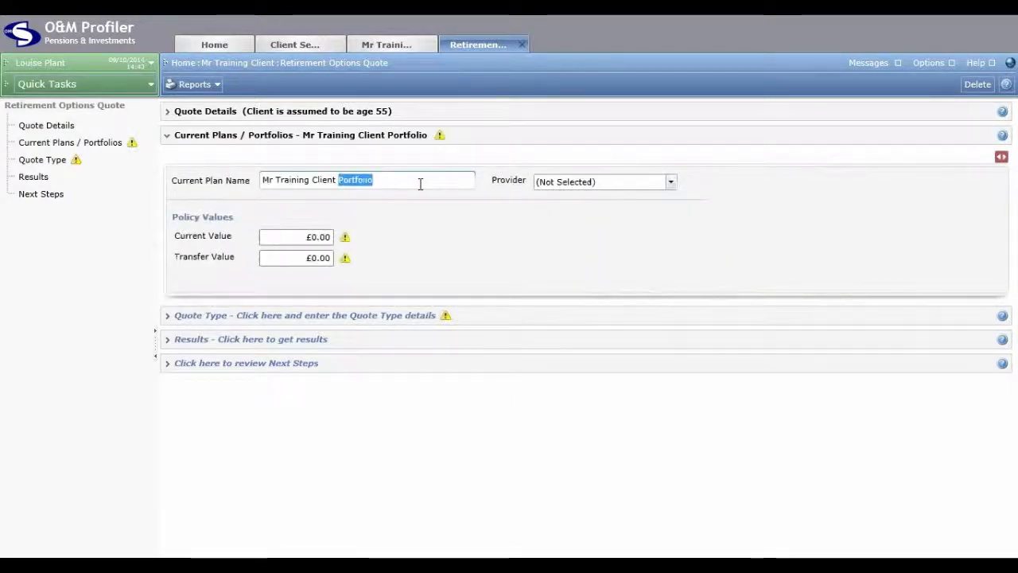
type("Oth")
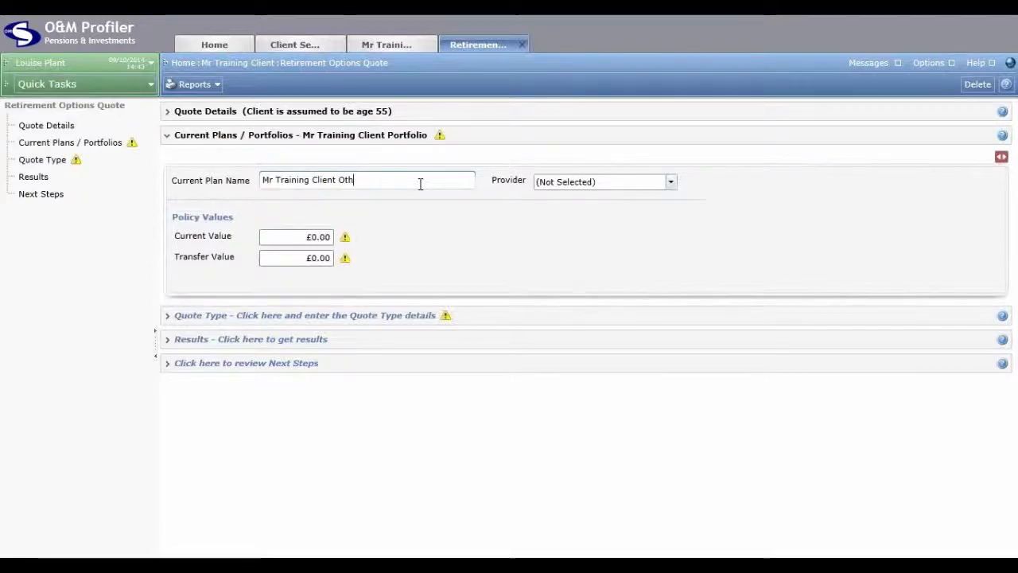
type("er Pension")
left_click(566, 184)
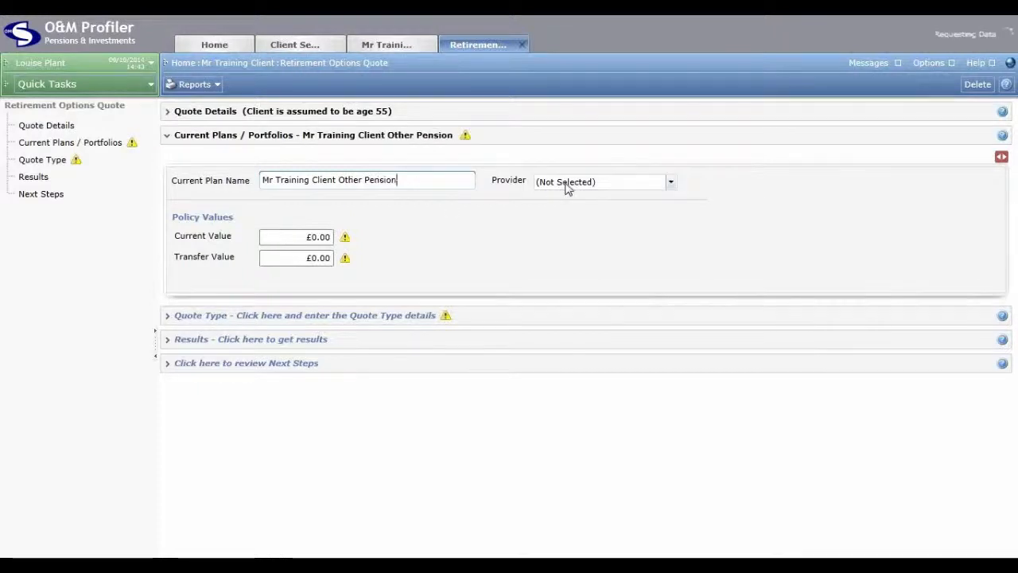
left_click(564, 266)
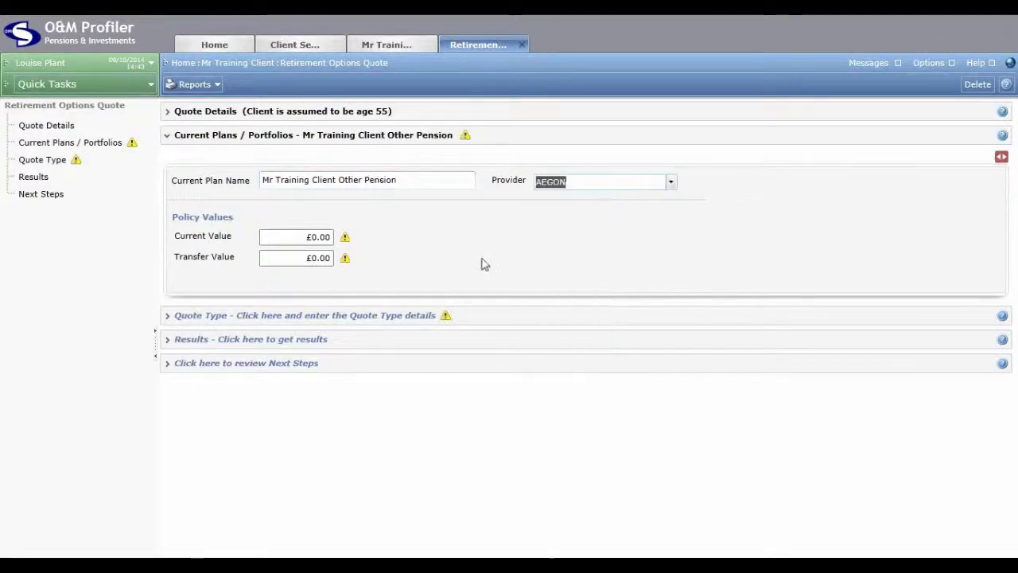
Set the Other Pension plan's current value and transfer value to £250,000 each, and return to the plan list
left_click(312, 237)
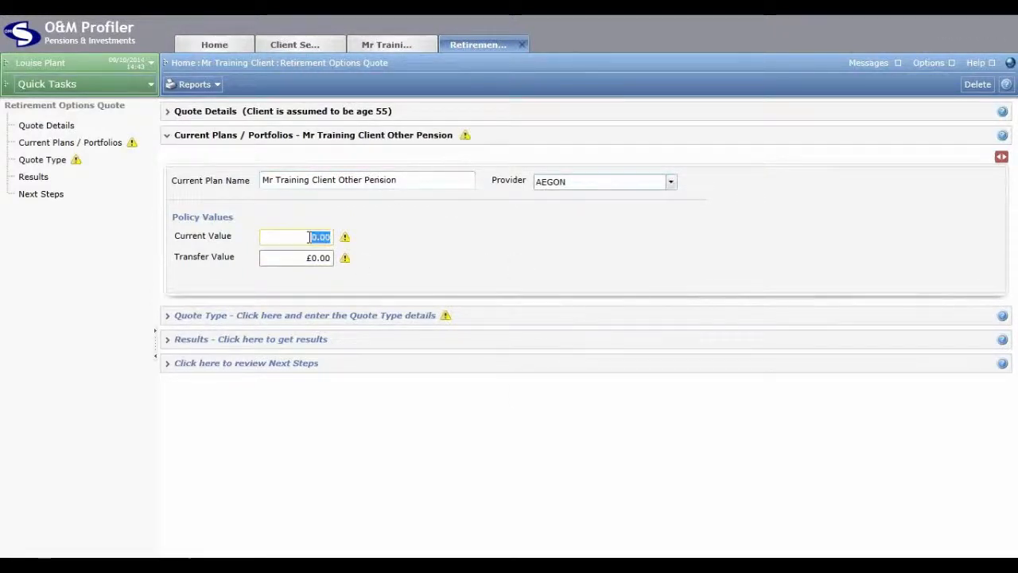
type("250,")
type("0000")
key("Tab")
type("250000")
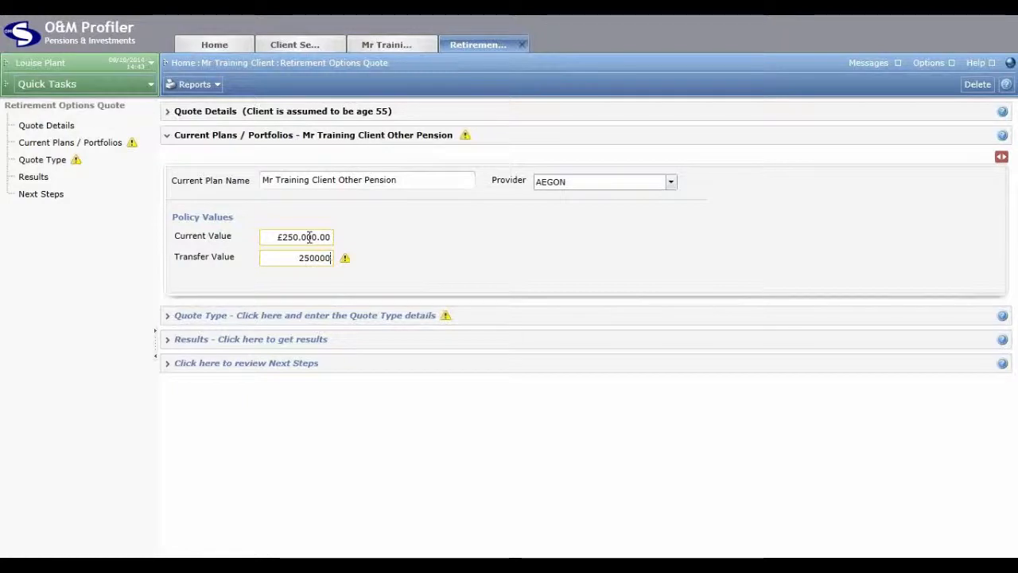
left_click(565, 263)
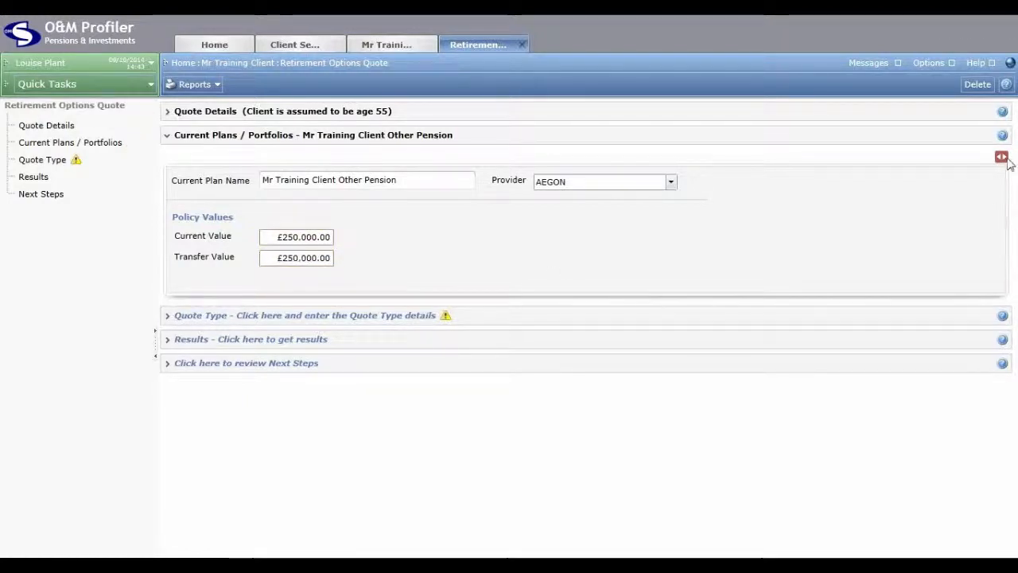
left_click(1002, 156)
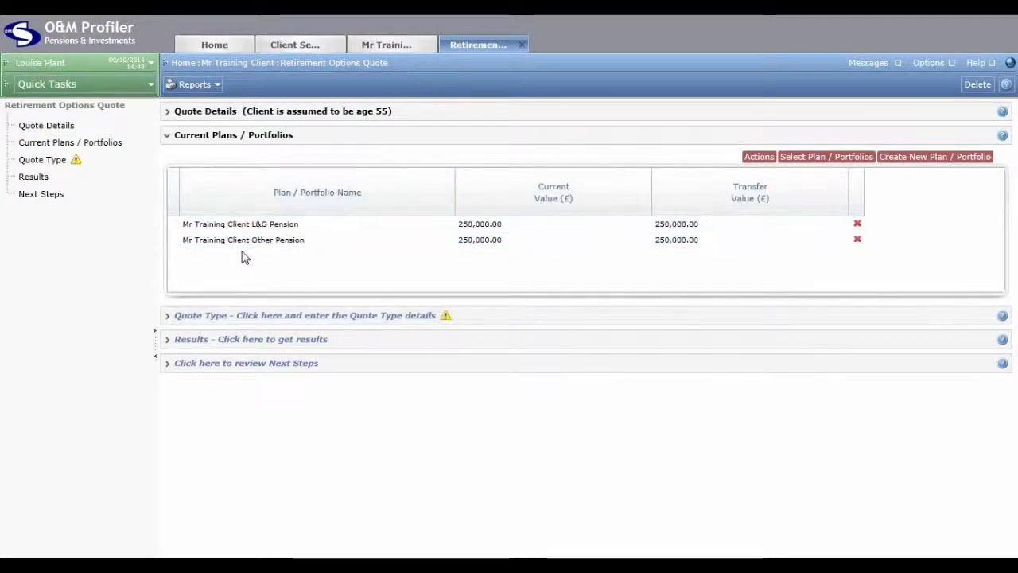
left_click(229, 250)
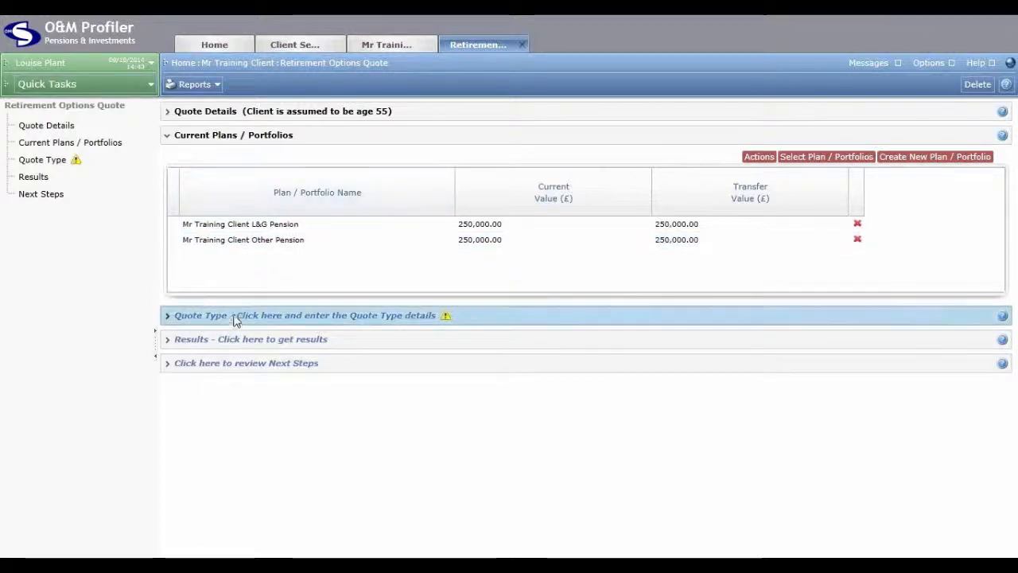
In the Quote Type section, set Option 1 to Lifetime Annuity with Assureweb Quick Quote as the quote provider
left_click(346, 323)
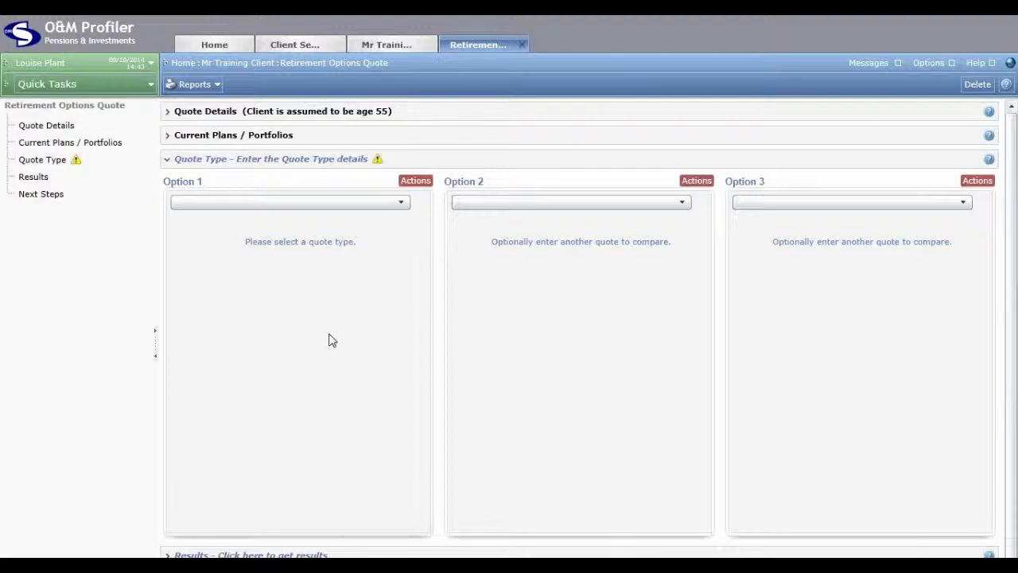
left_click(401, 203)
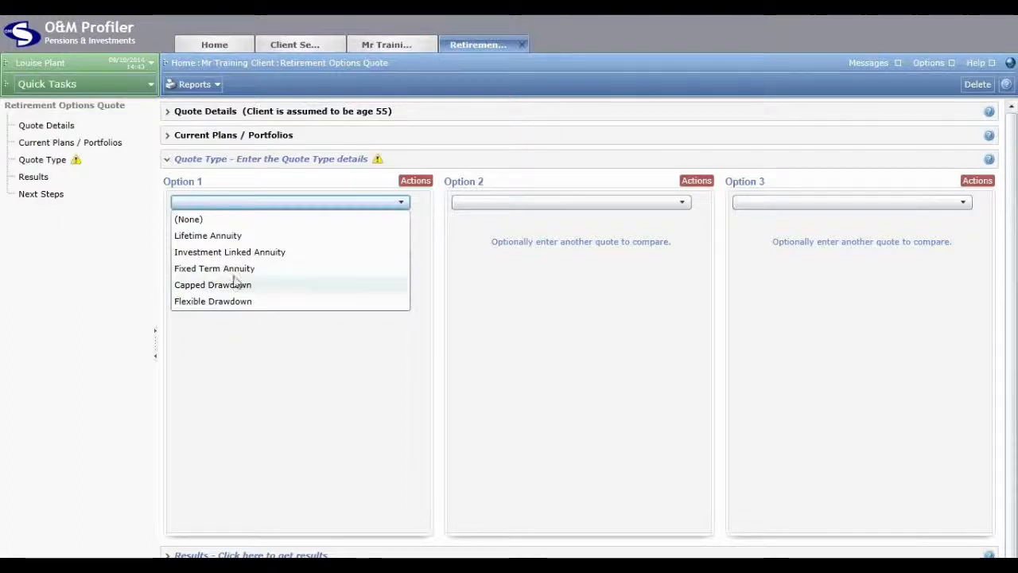
left_click(225, 237)
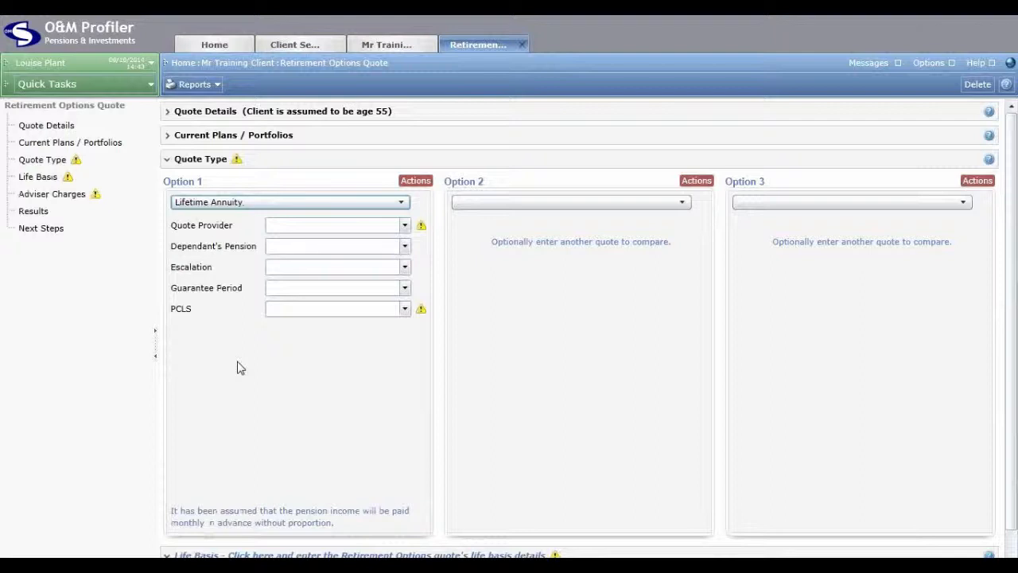
left_click(405, 226)
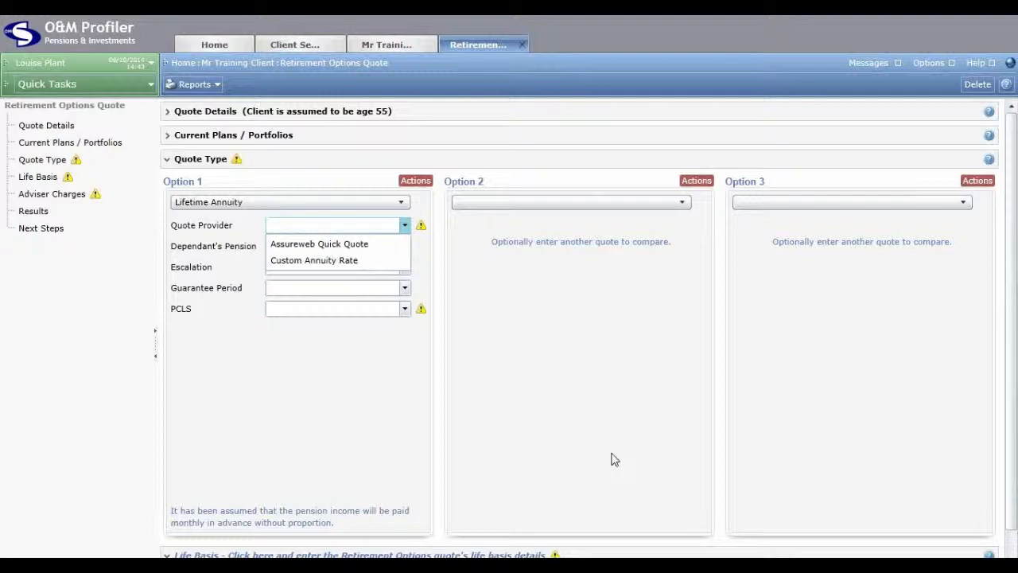
left_click(319, 246)
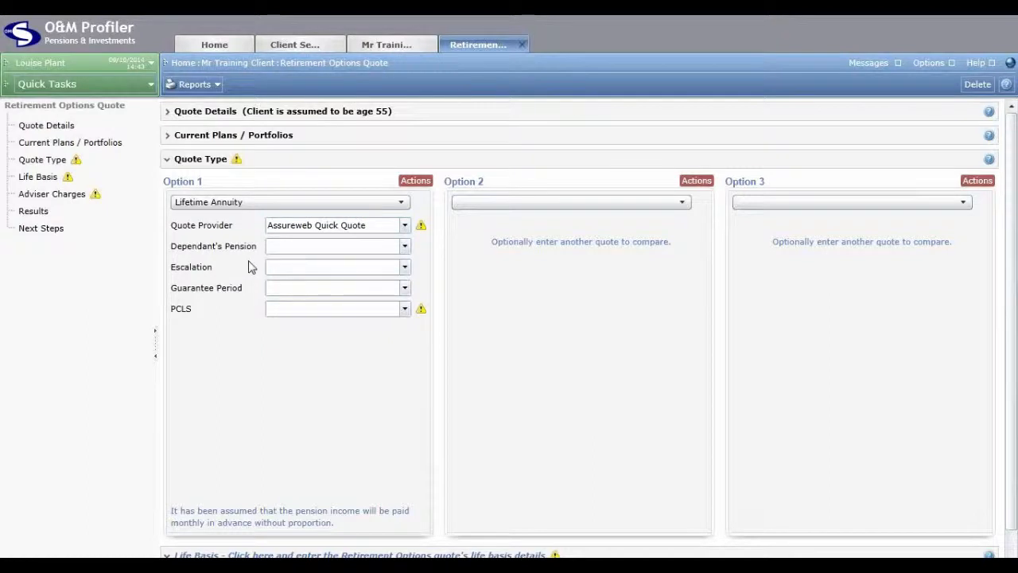
For Option 1, set Dependant's Pension to Single Life, Escalation to Nil and Guarantee Period to No Guarantee
left_click(404, 247)
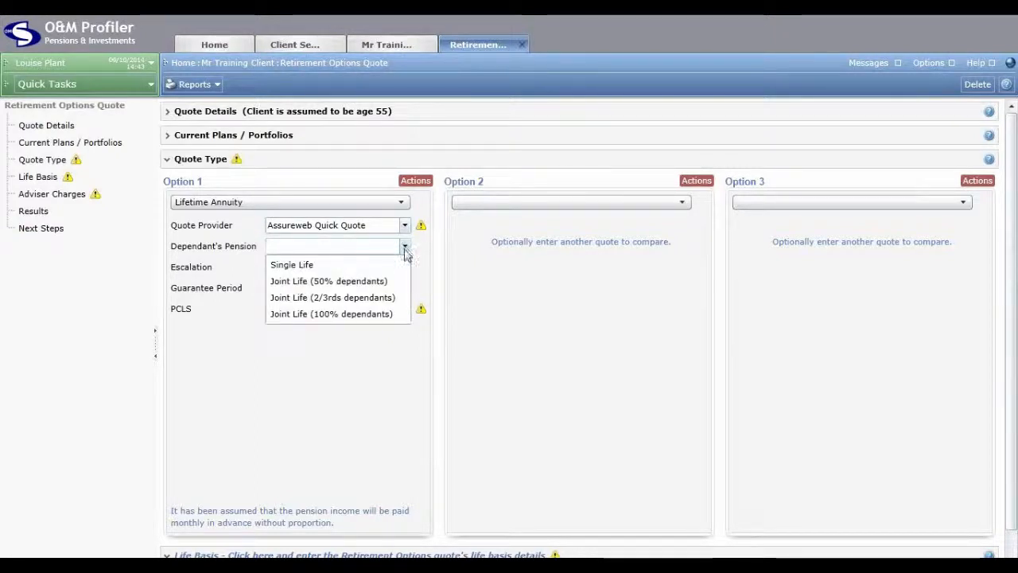
left_click(392, 266)
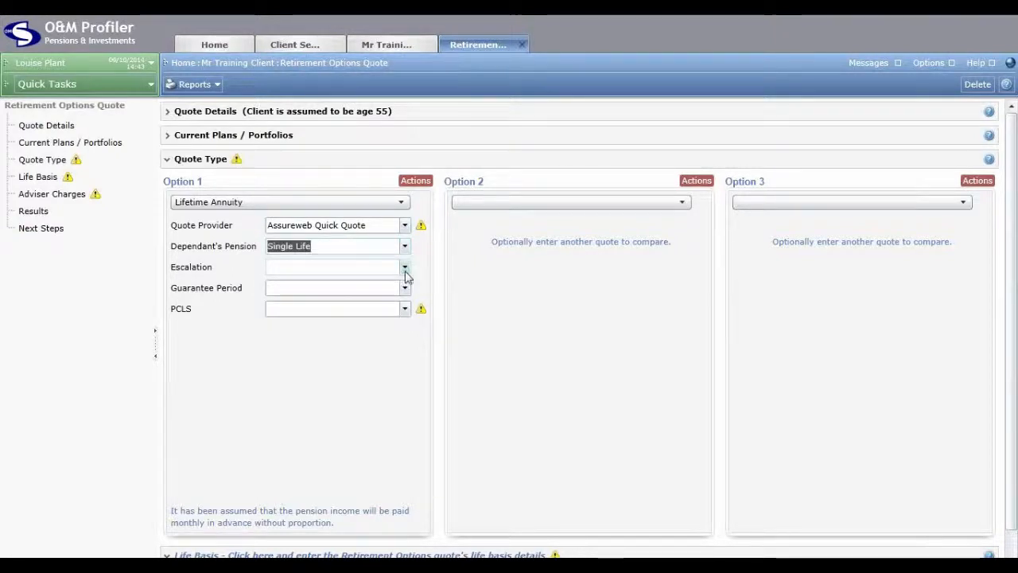
left_click(406, 267)
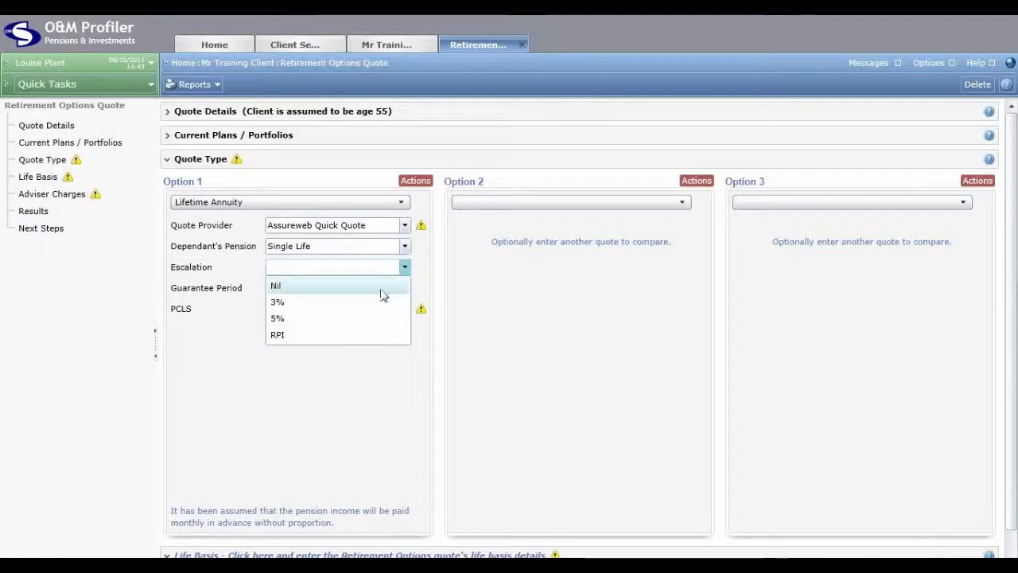
left_click(381, 291)
left_click(404, 289)
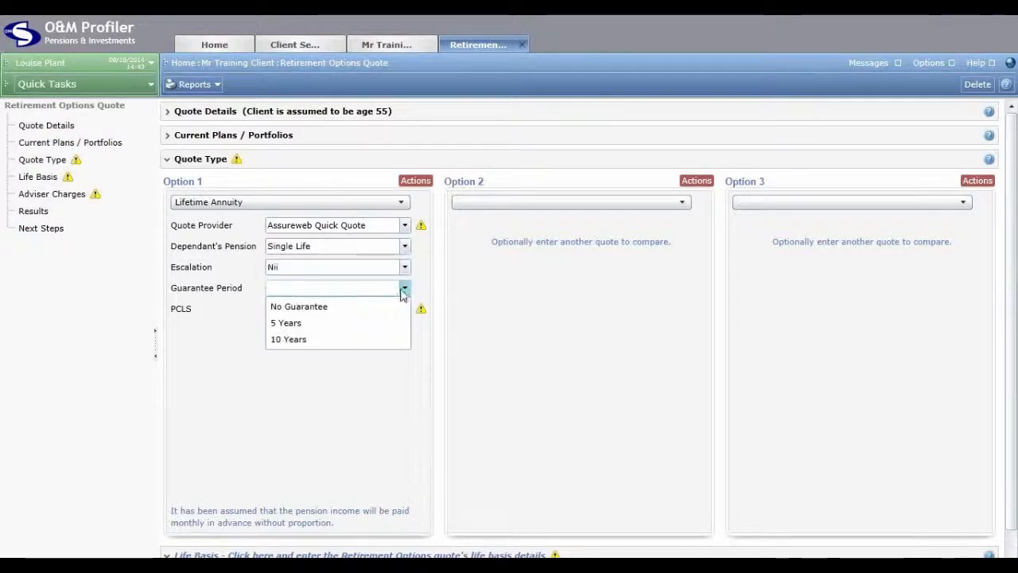
left_click(376, 309)
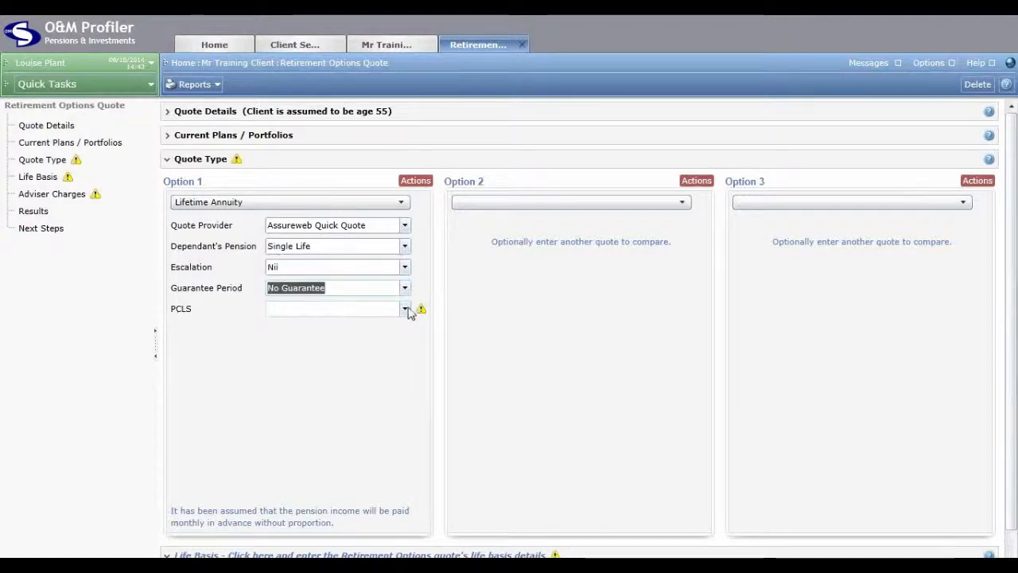
Set Option 1's PCLS to Specific Percentage and enter 25%
left_click(406, 309)
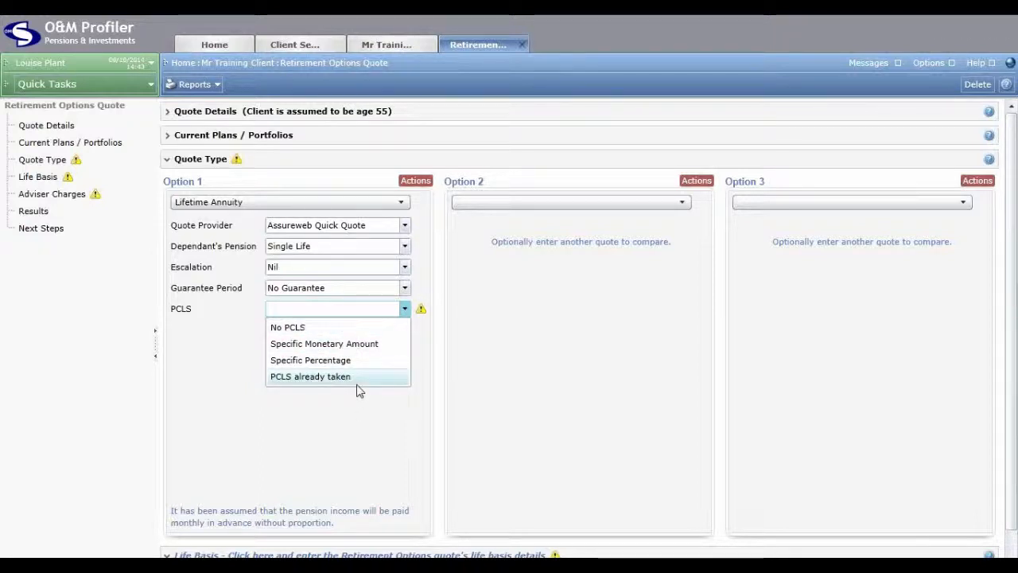
left_click(317, 361)
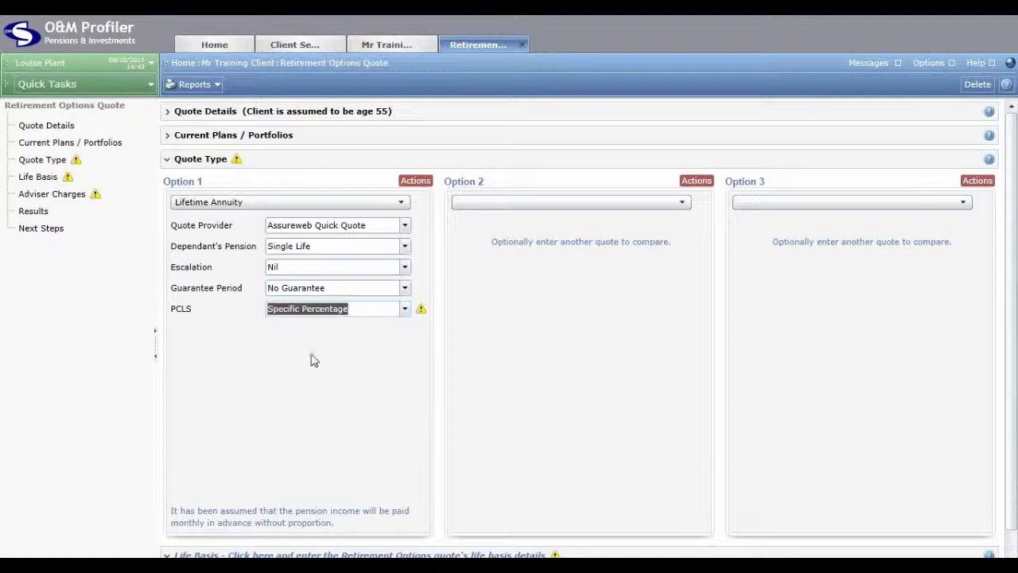
left_click(363, 328)
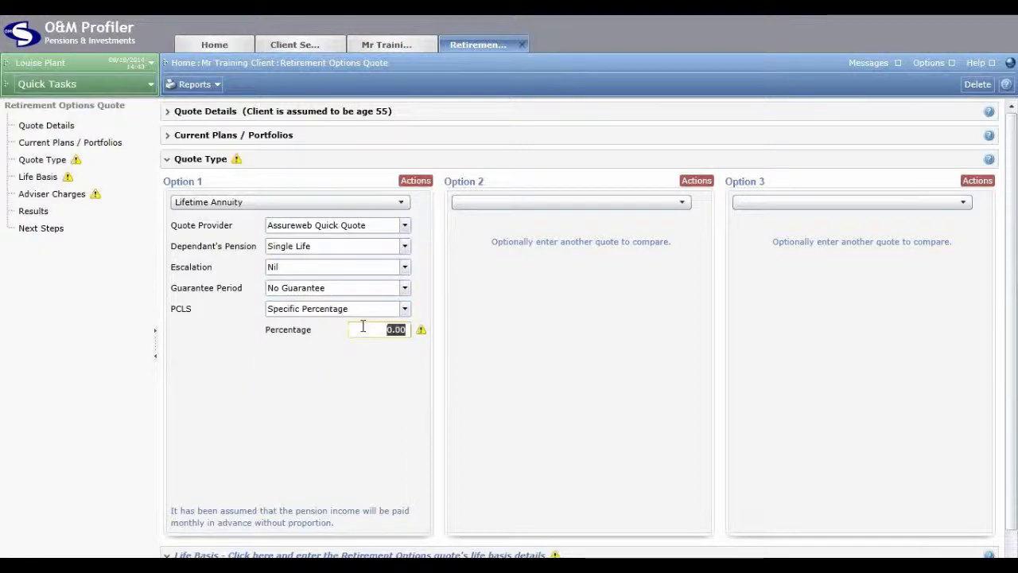
type("25")
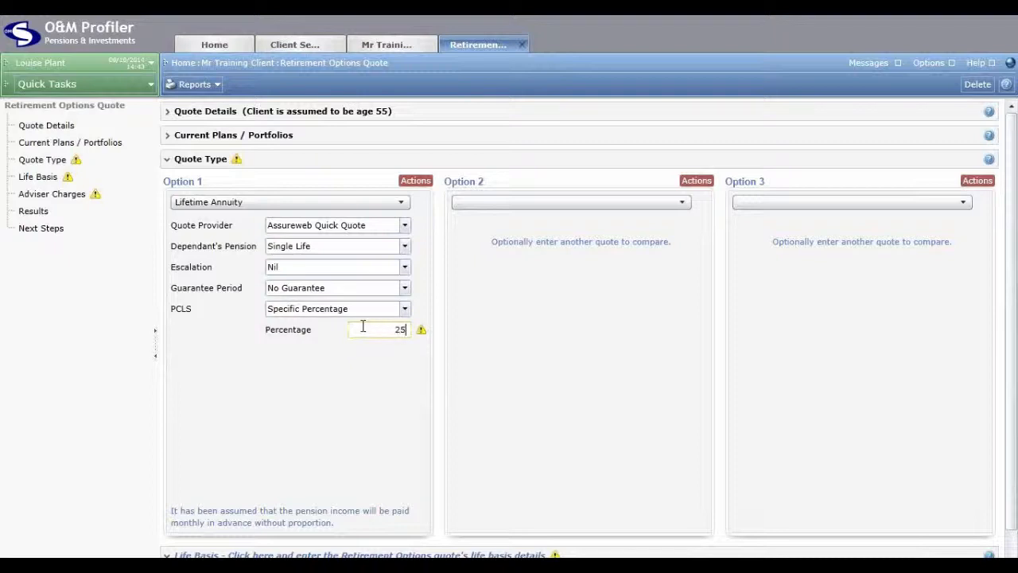
left_click(380, 482)
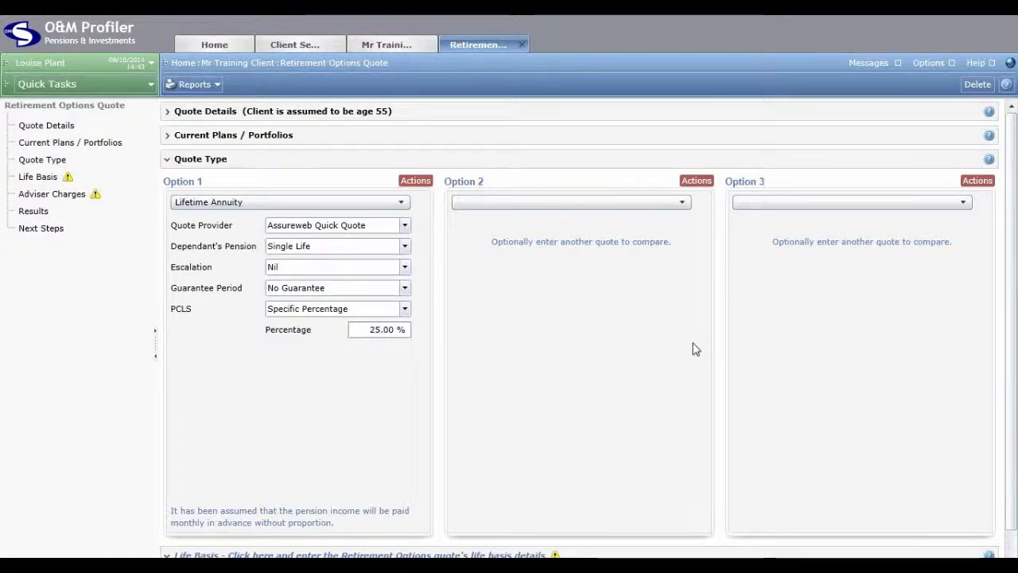
Copy Option 1 into Option 2 and change Option 2's Escalation to 3%
left_click(682, 203)
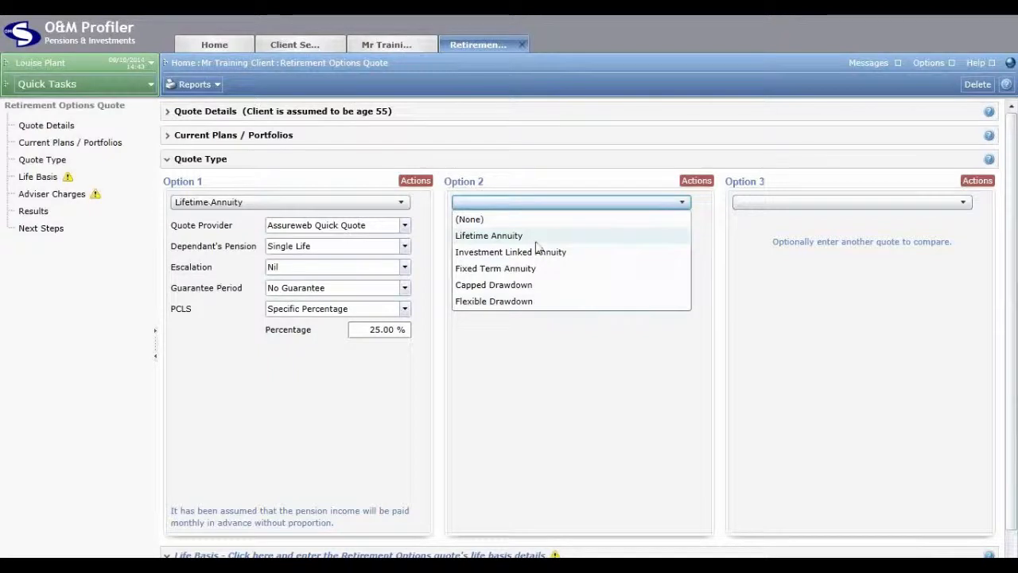
left_click(564, 427)
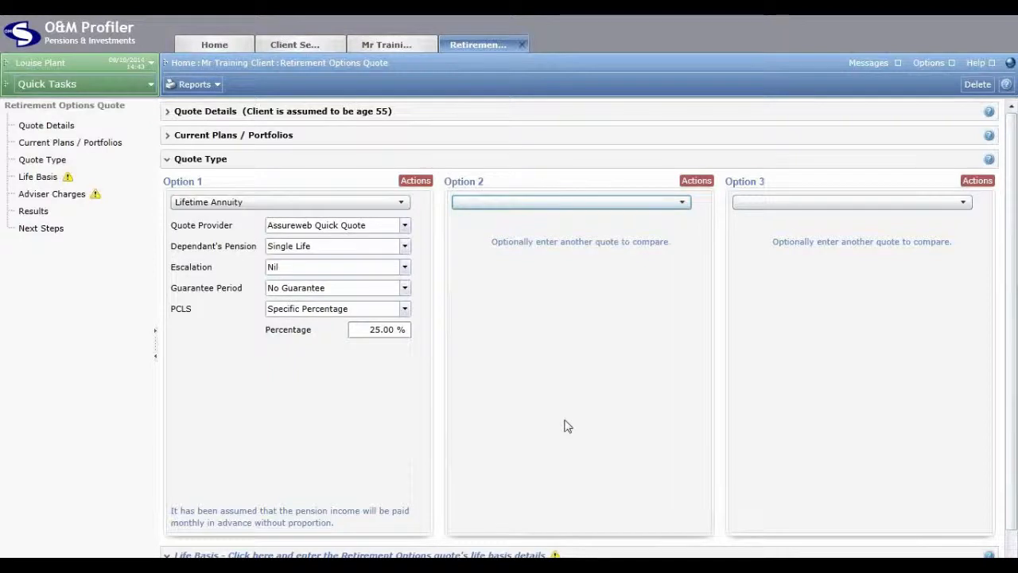
left_click(704, 182)
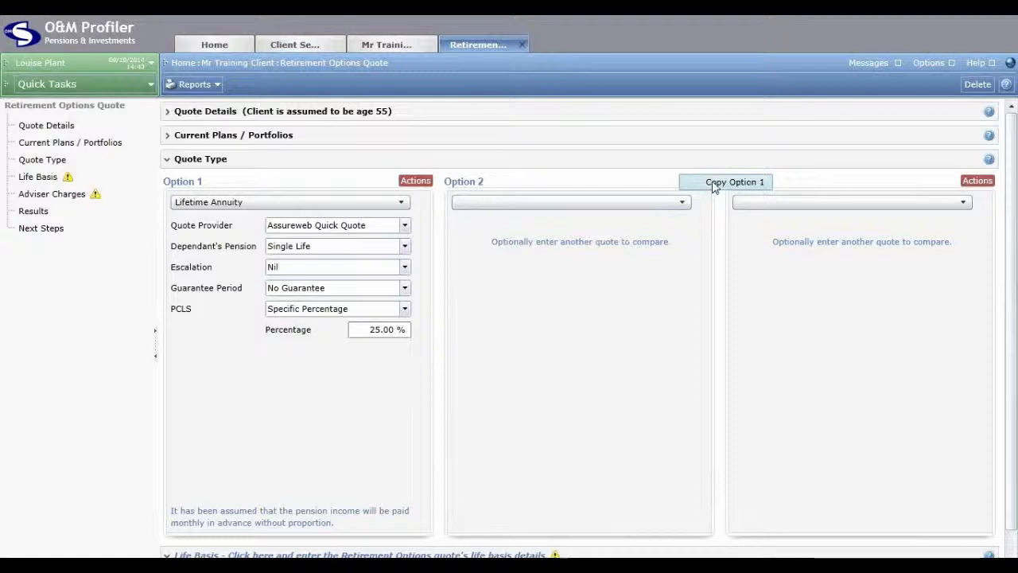
left_click(714, 184)
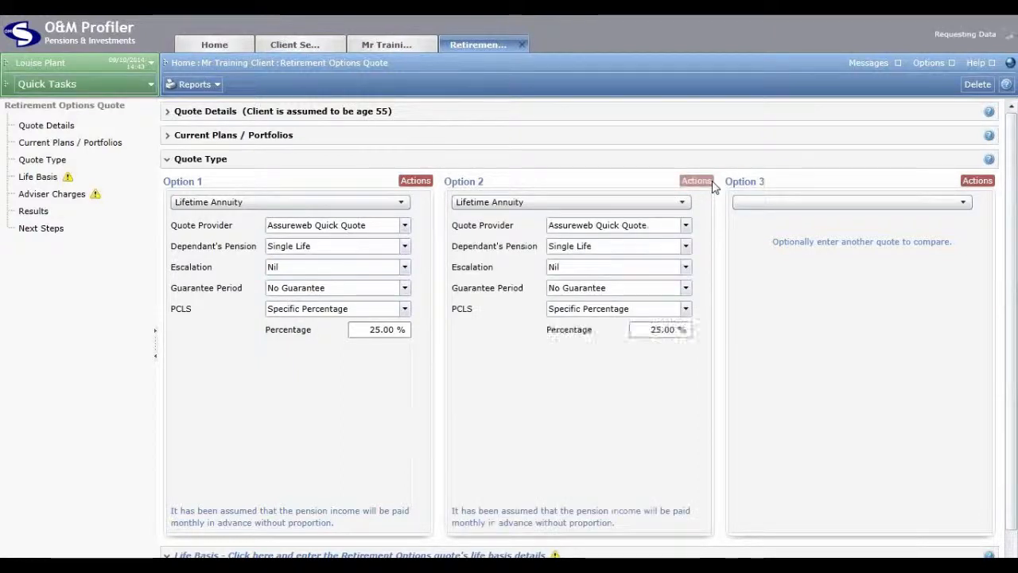
left_click(687, 268)
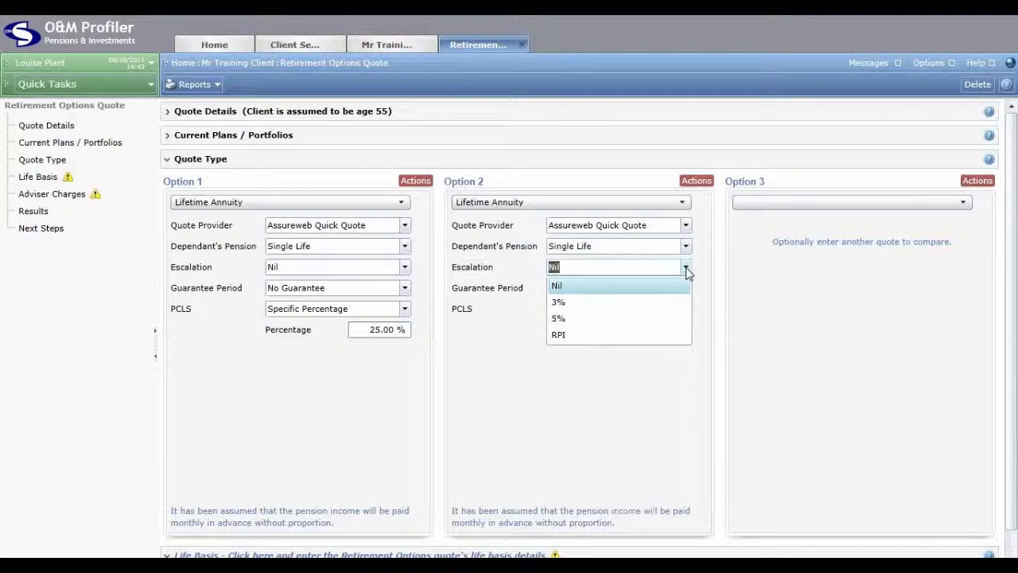
left_click(583, 304)
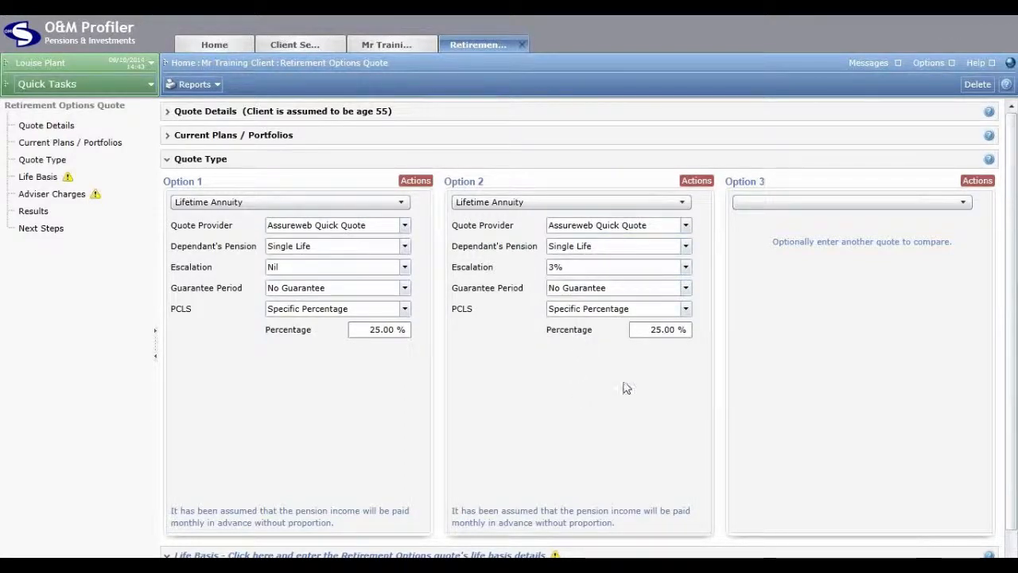
Copy Option 2 into Option 3 and change Option 3's Escalation to 5%
left_click(976, 180)
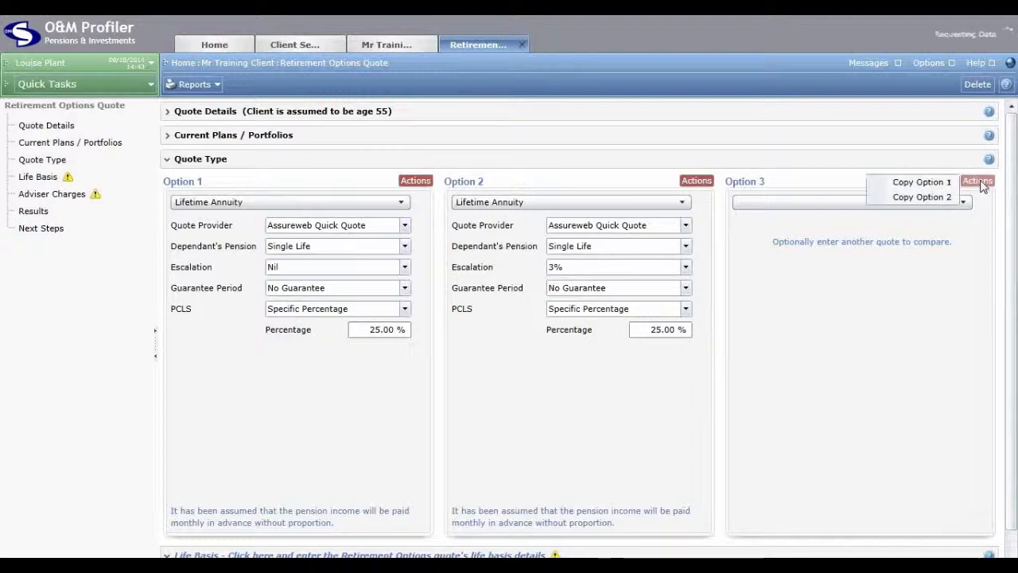
left_click(923, 197)
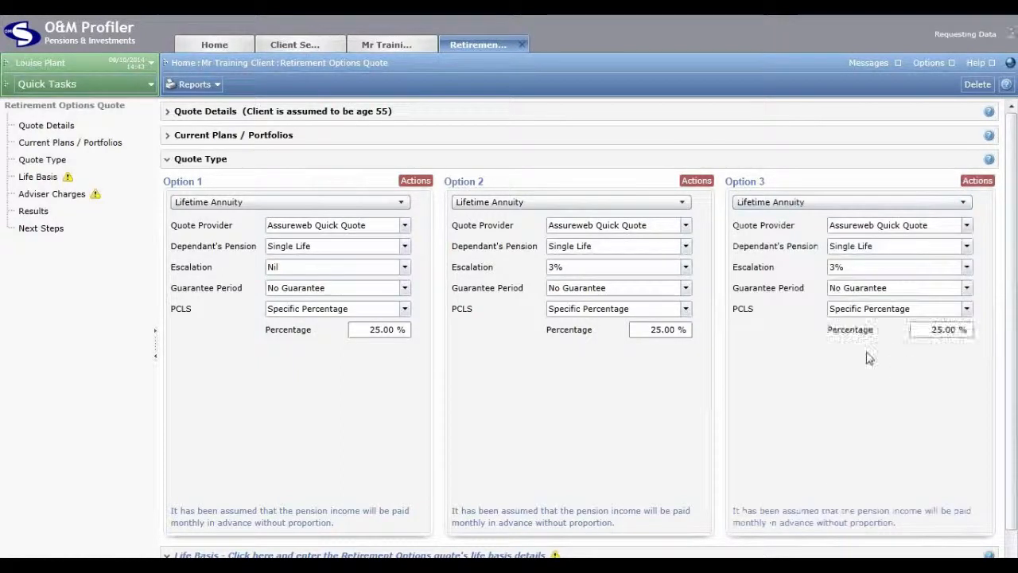
left_click(875, 270)
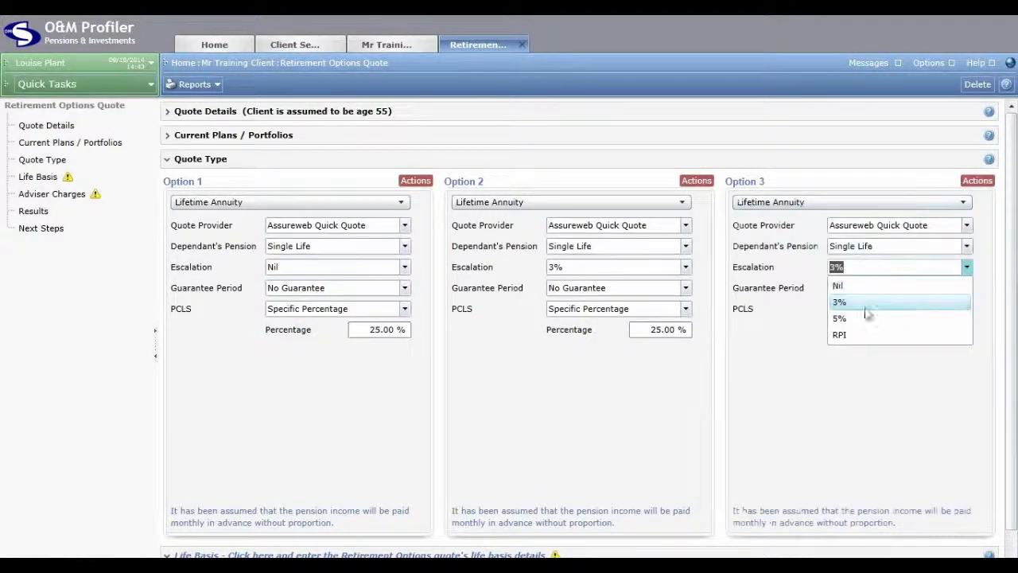
left_click(864, 322)
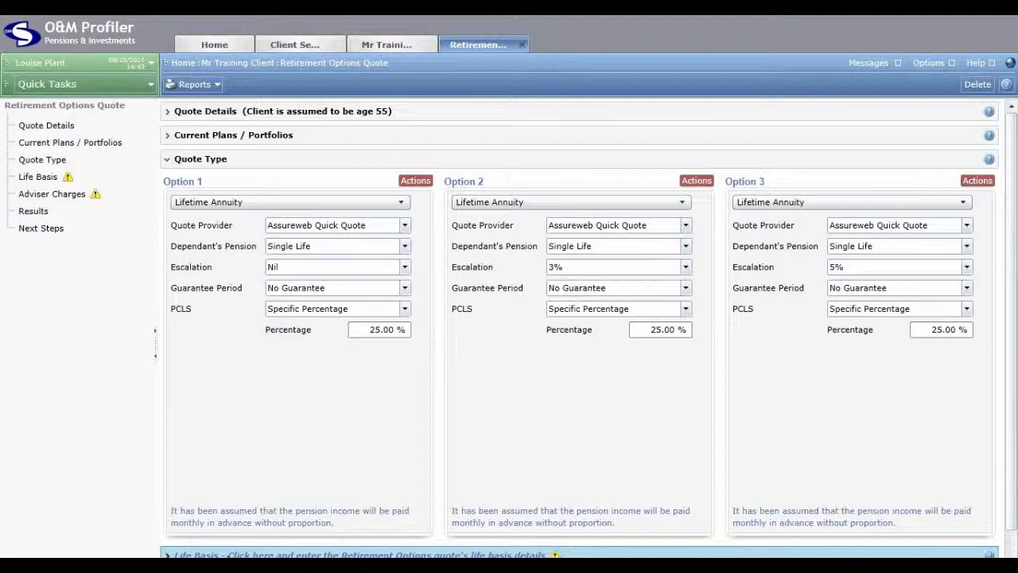
In the Life Basis section, enter the client's postcode and set both Health Issues and Smoker to No for the Client/Annuitant
left_click(228, 554)
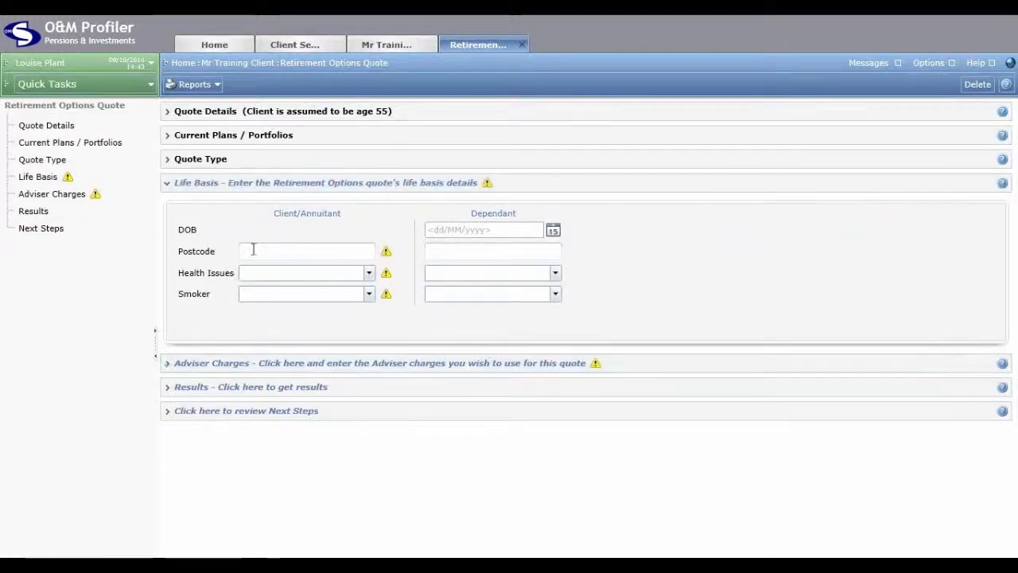
left_click(293, 249)
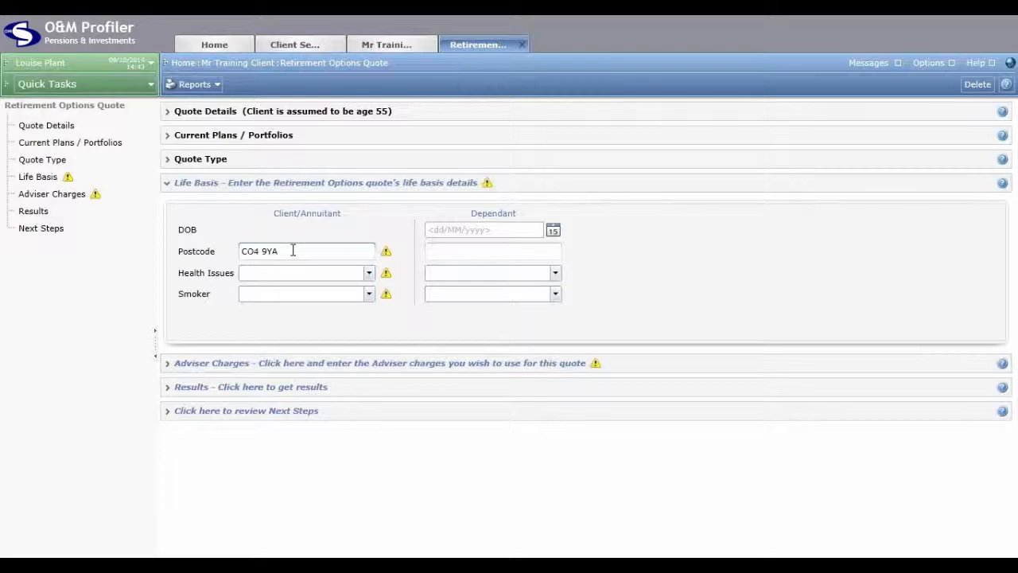
left_click(400, 261)
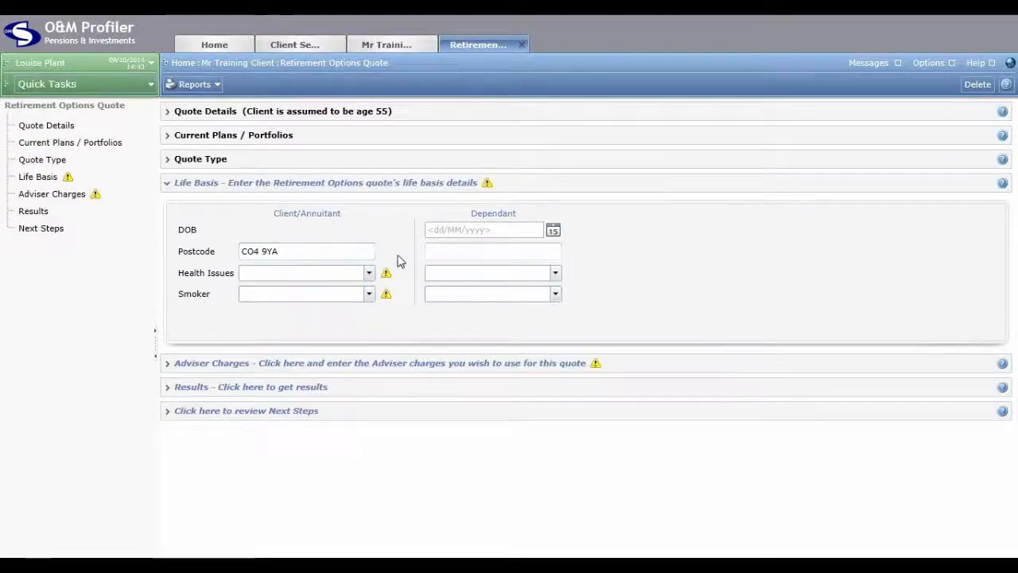
left_click(368, 273)
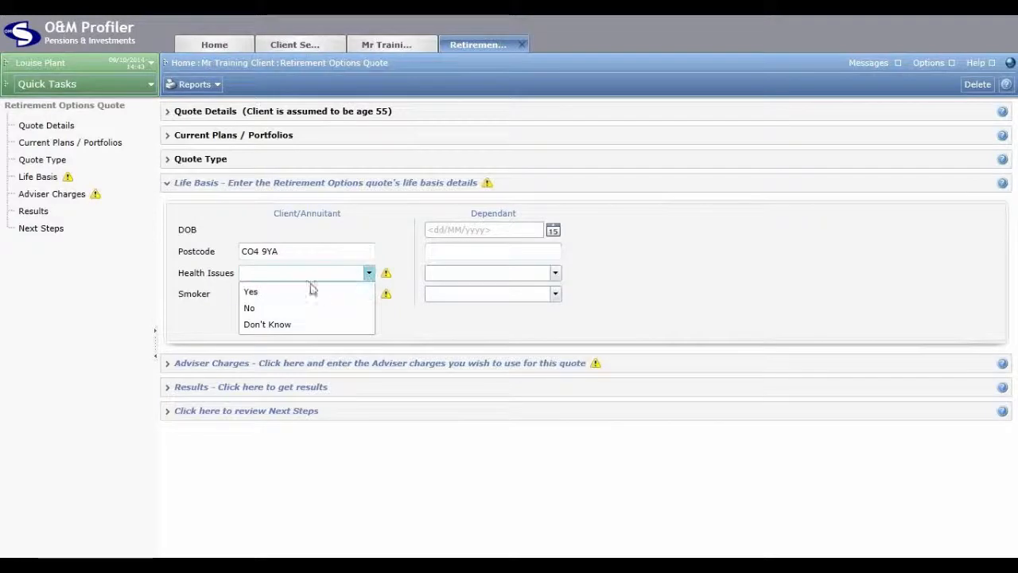
left_click(267, 310)
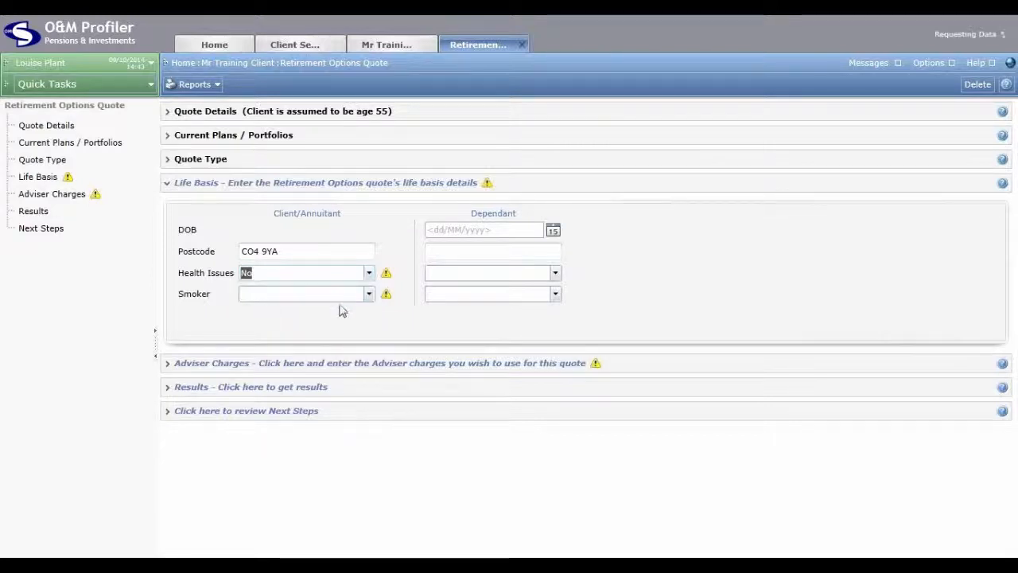
left_click(369, 293)
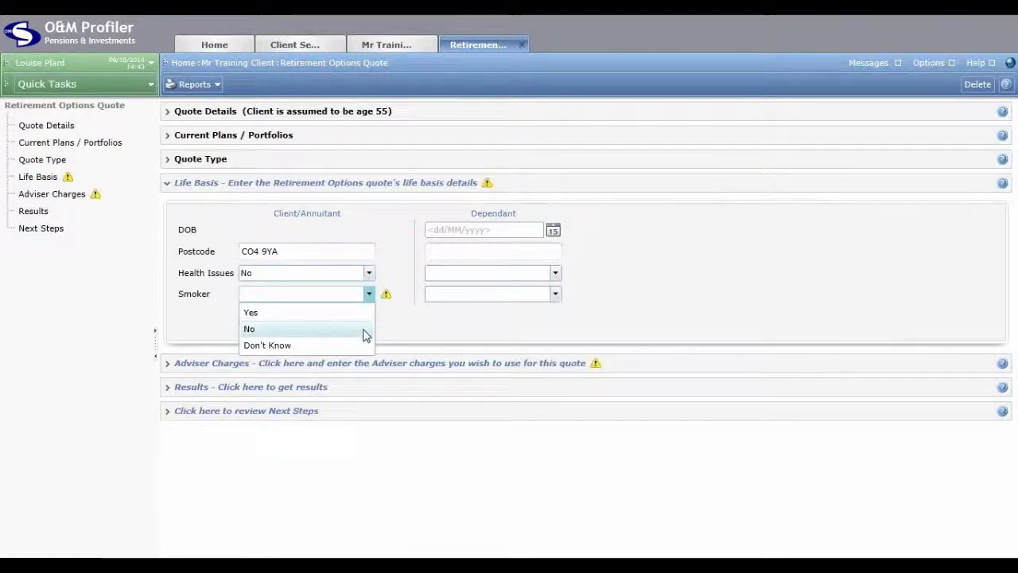
left_click(363, 333)
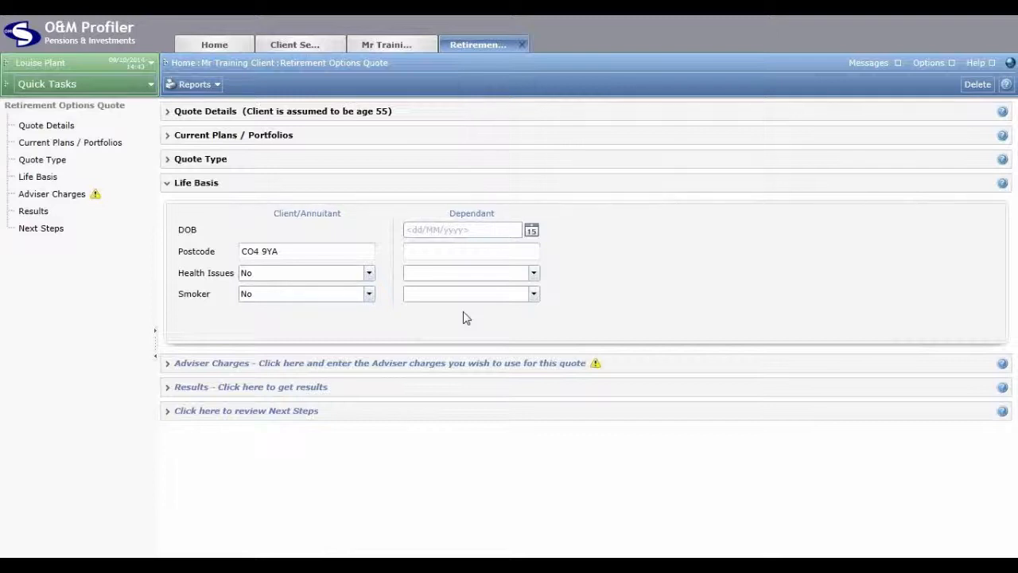
In the Adviser Charges section, set the Single Premium charge to Initial Single Premium Percentage at 1.00
left_click(186, 365)
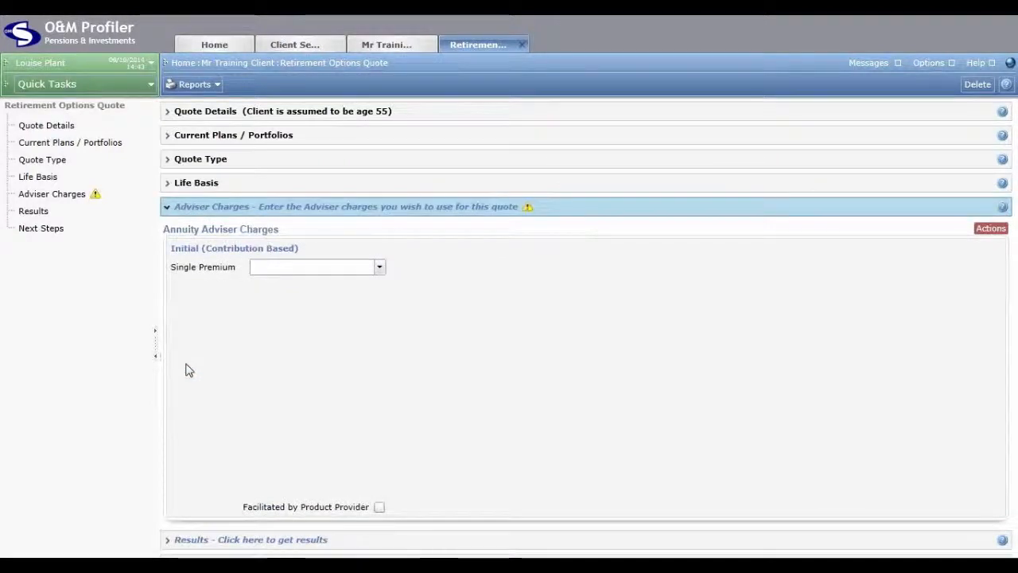
left_click(379, 267)
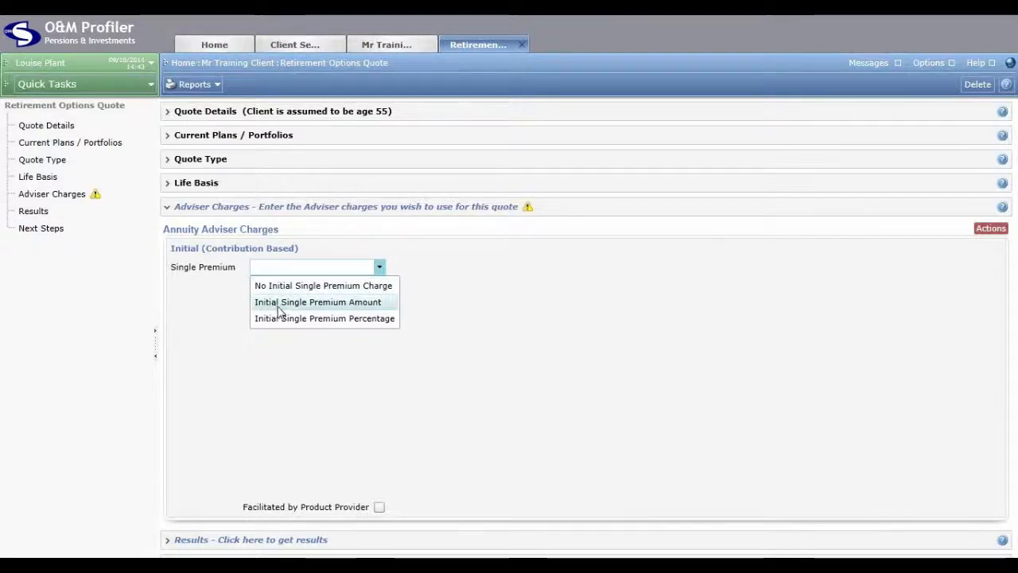
left_click(367, 319)
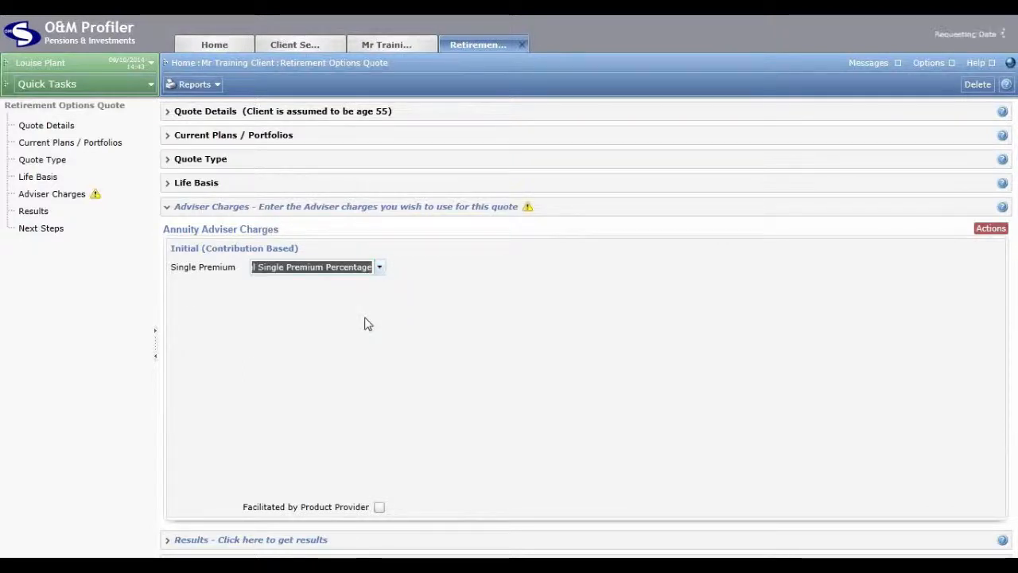
left_click(339, 287)
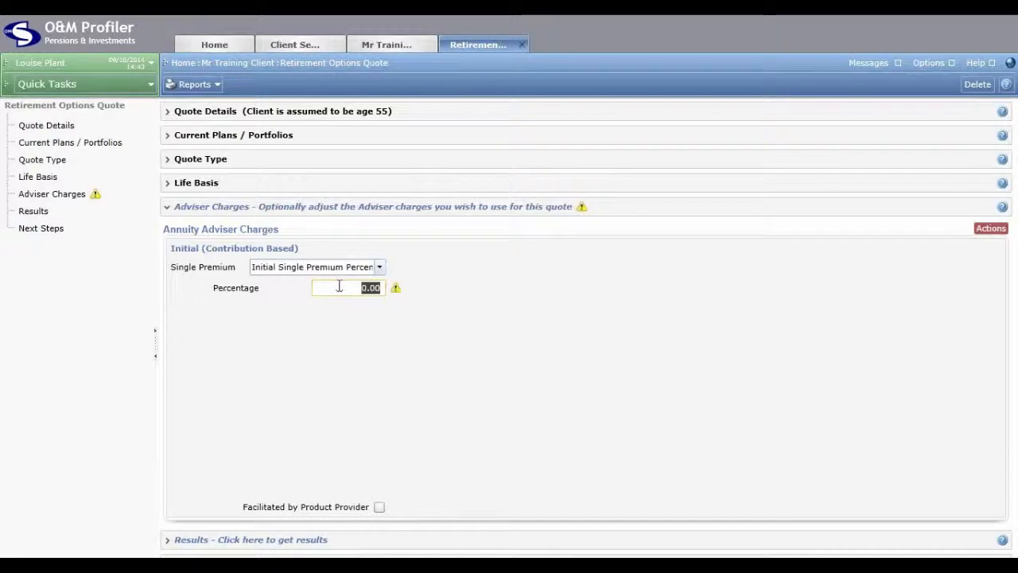
type("1")
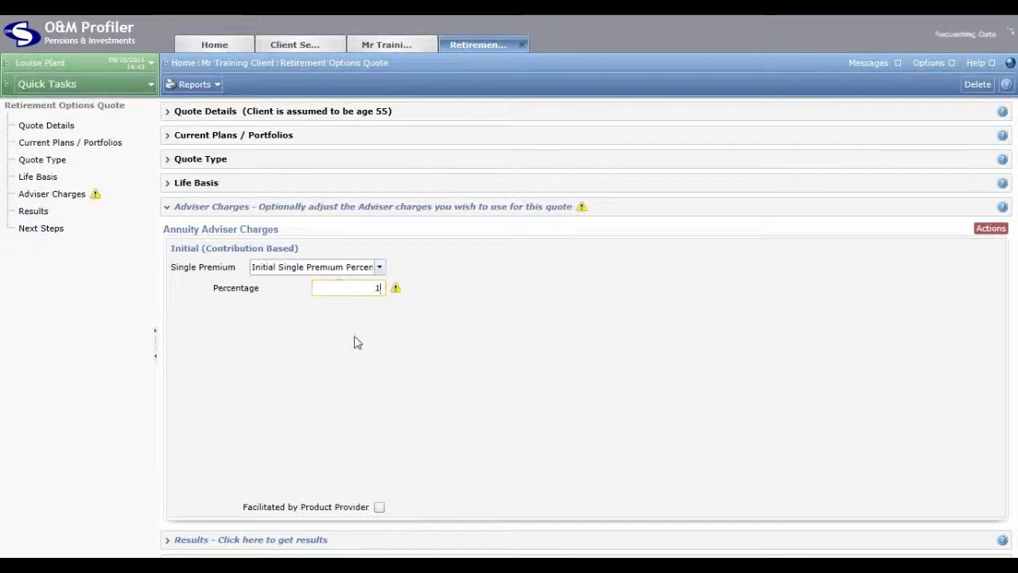
left_click(368, 347)
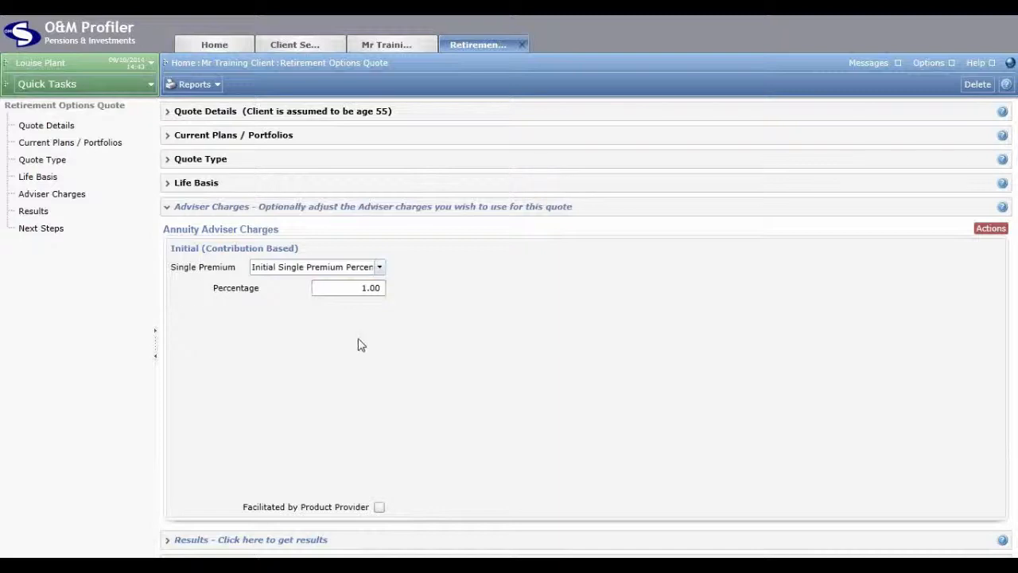
Get the quote results for the three lifetime annuity options, keeping Legal & General selected in Option 1
left_click(212, 542)
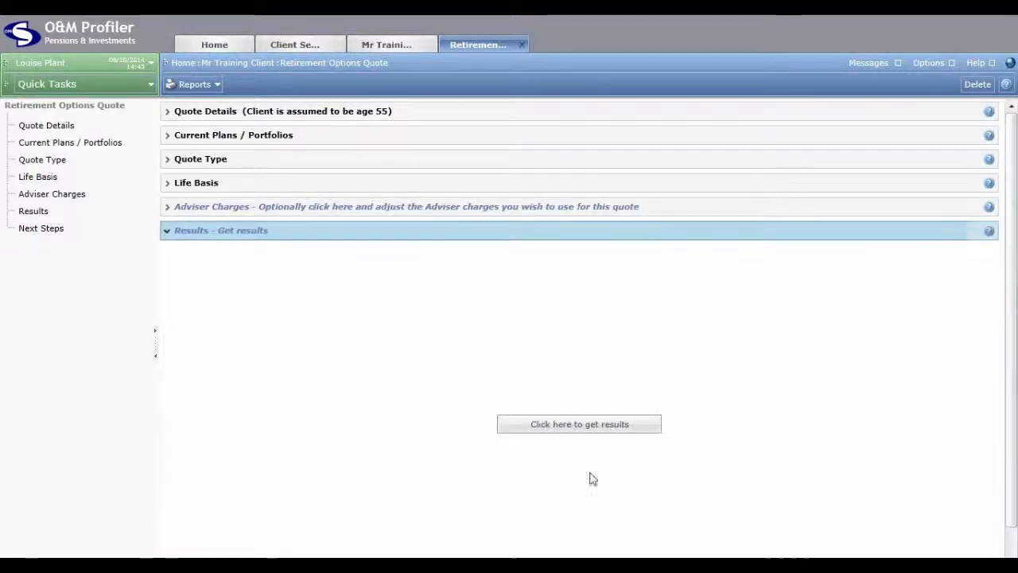
left_click(638, 424)
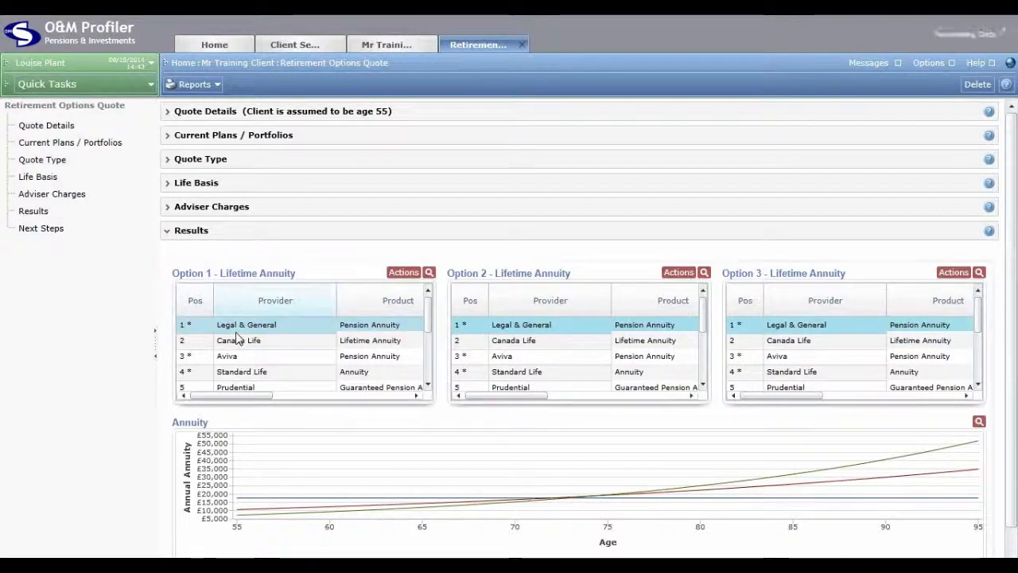
left_click(236, 379)
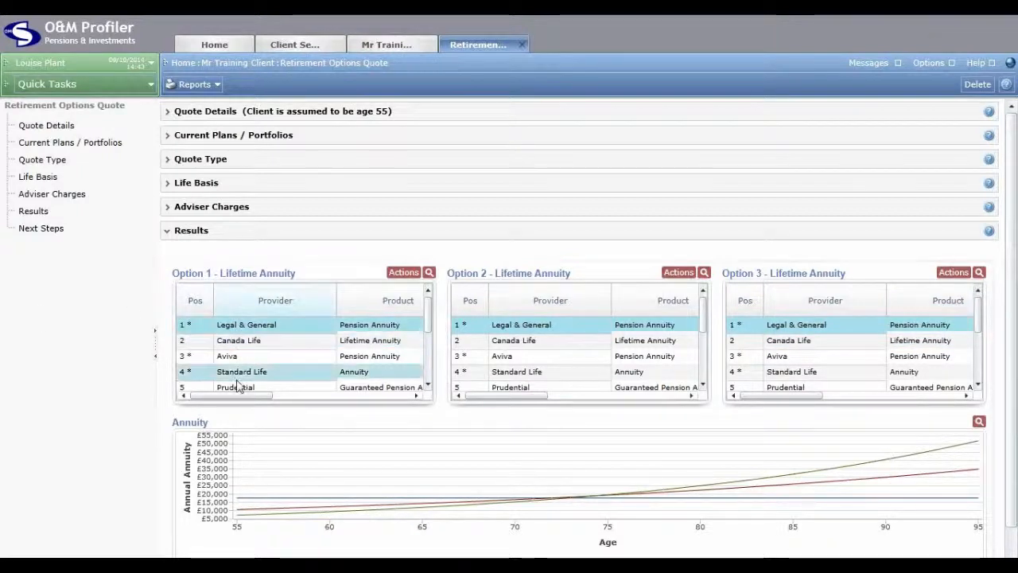
left_click(242, 328)
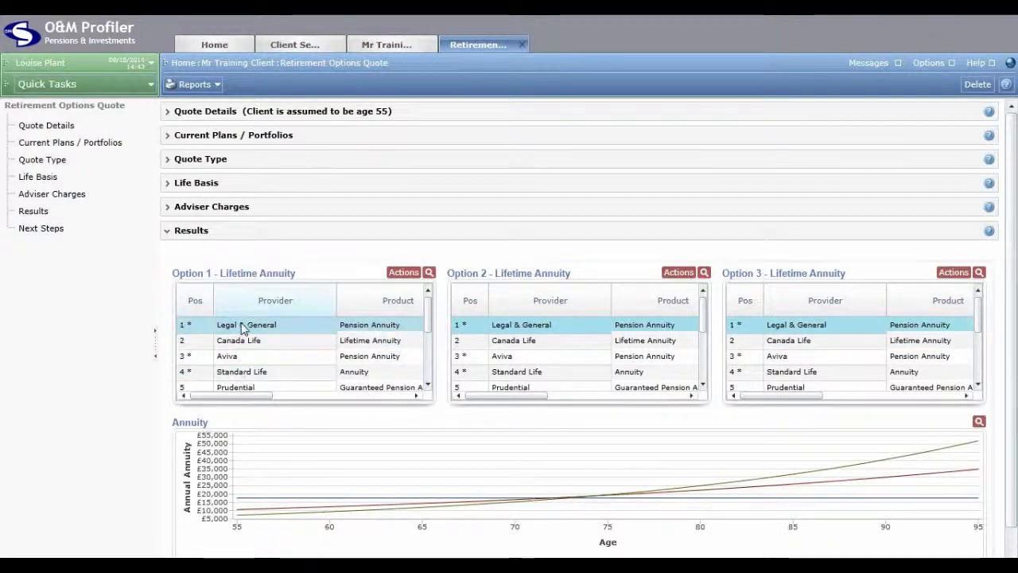
Enlarge the Option 1 results and examine each provider's annual annuity, annuity rate, breakeven and adviser charge figures
left_click(429, 274)
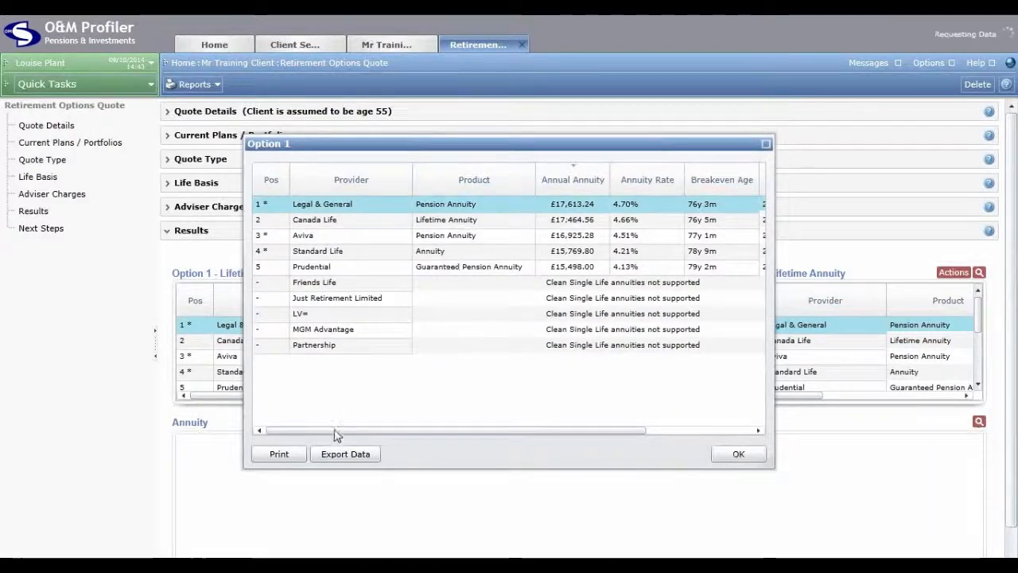
left_click_drag(320, 432, 501, 437)
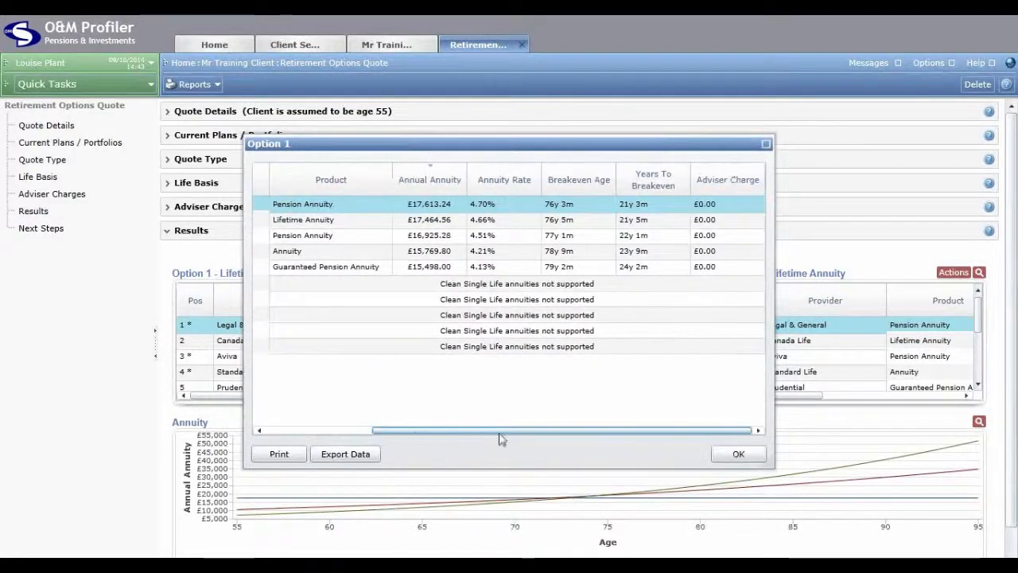
left_click(277, 429)
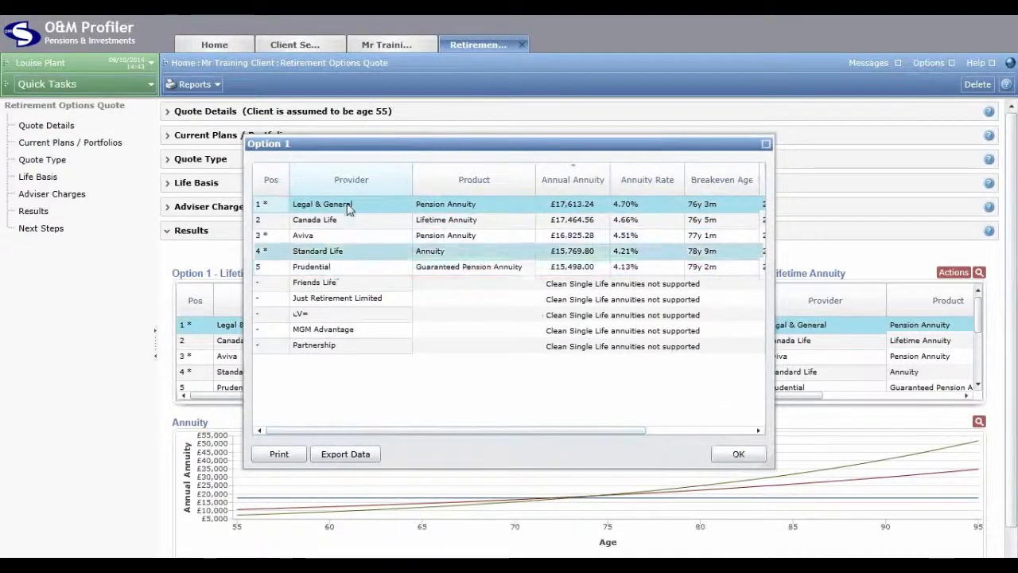
left_click(736, 452)
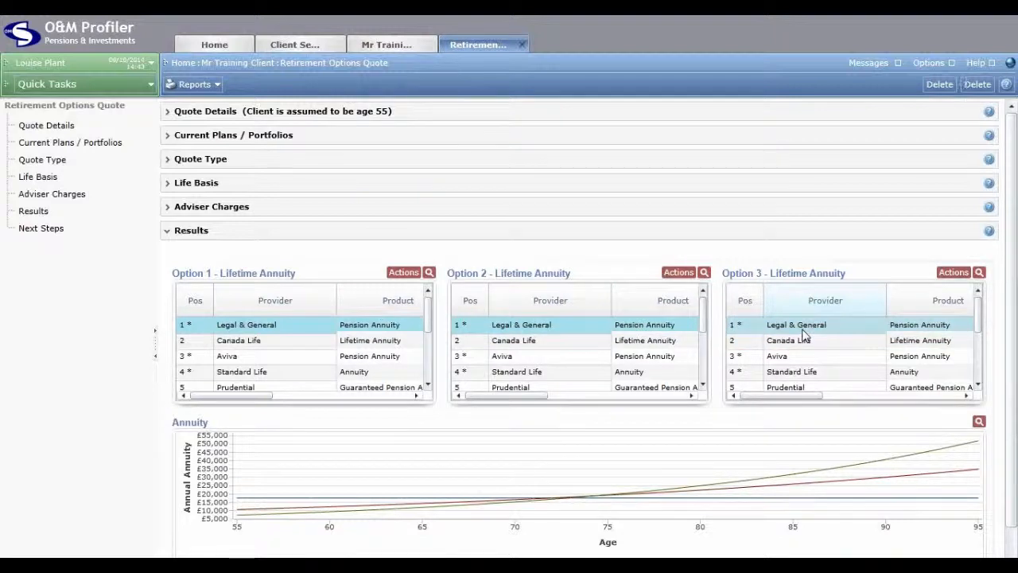
Select Canada Life in Option 2 and Aviva in Option 3, and compare the three options on the Annuity chart
left_click_drag(1013, 472, 1013, 504)
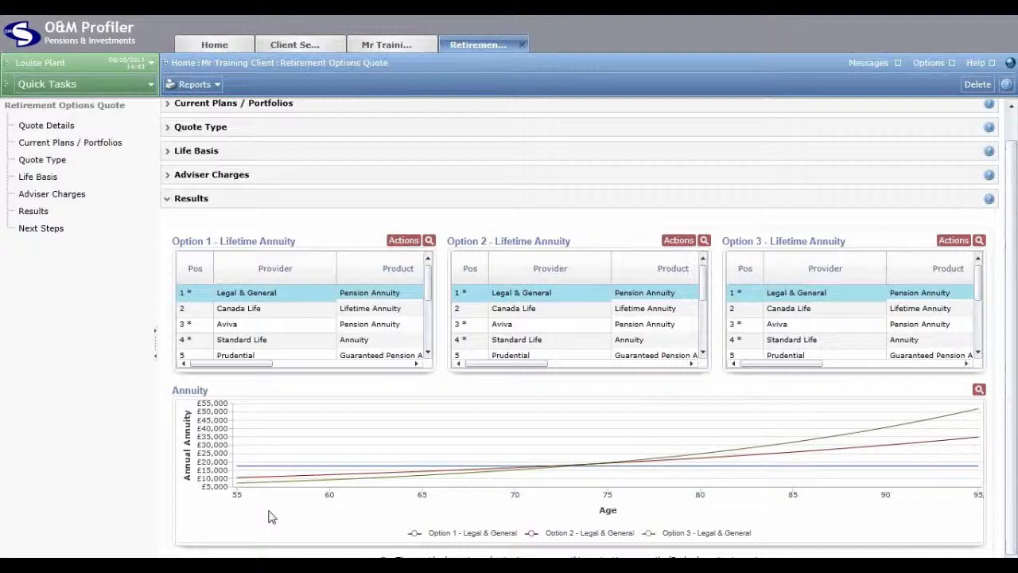
mouse_move(349, 485)
left_click(563, 311)
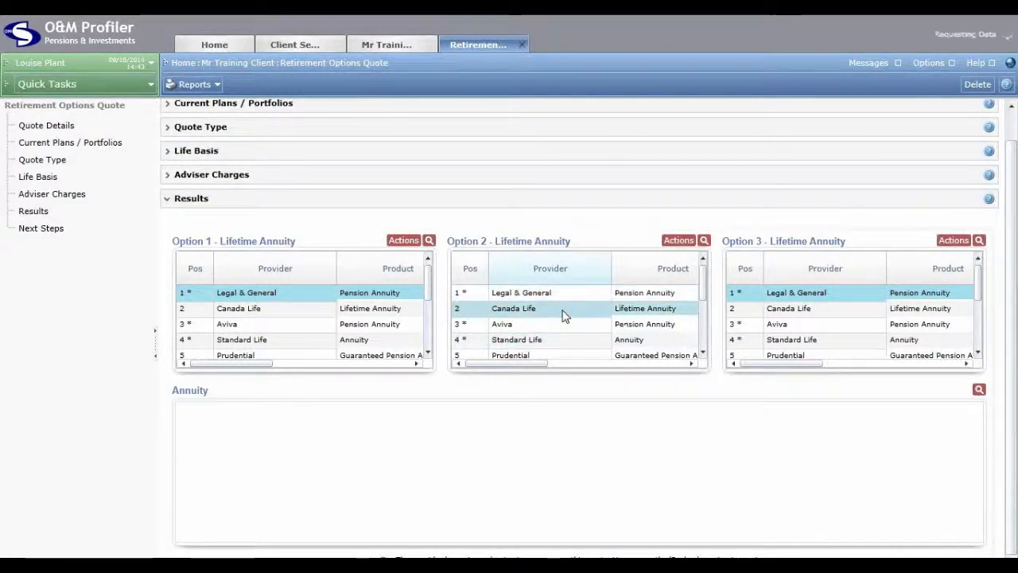
left_click(882, 325)
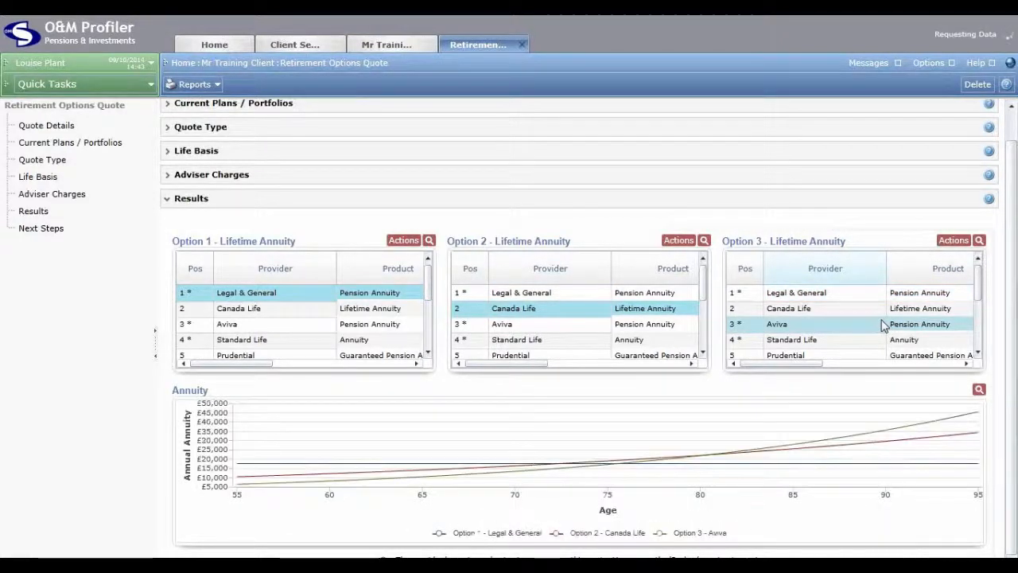
mouse_move(855, 451)
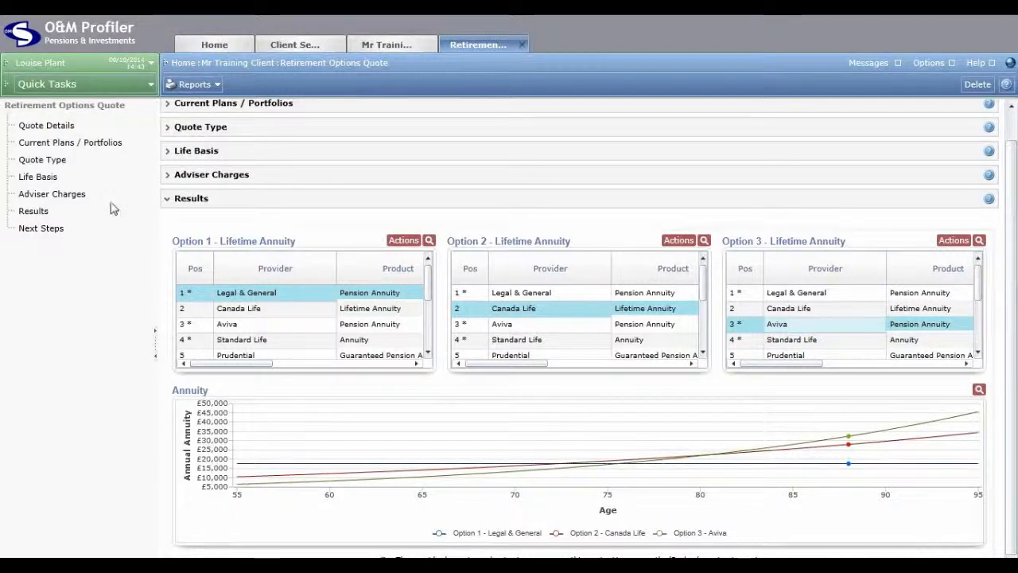
Generate the Lifetime Annuity Options Report and look through its cover page
left_click(203, 84)
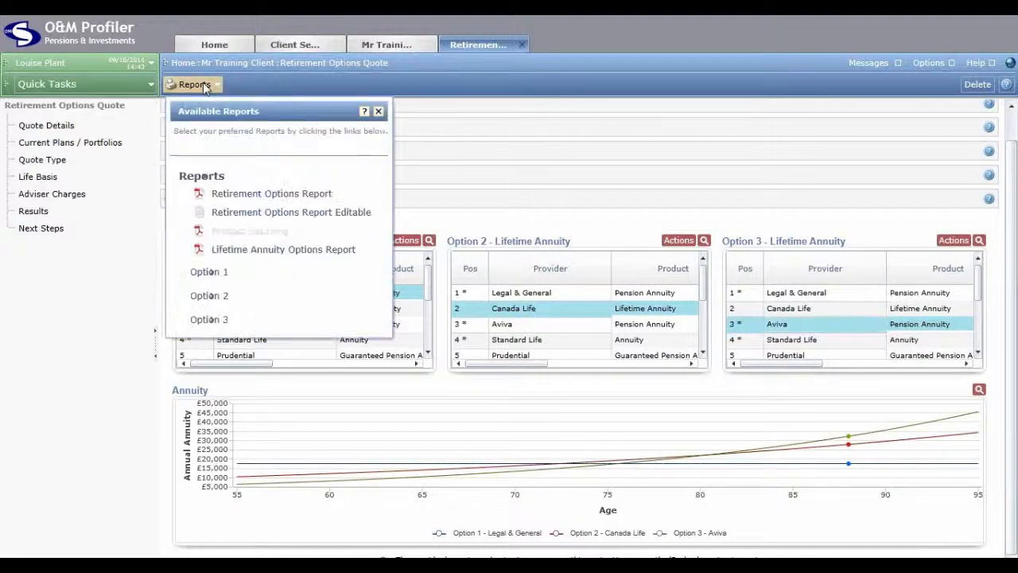
left_click(221, 250)
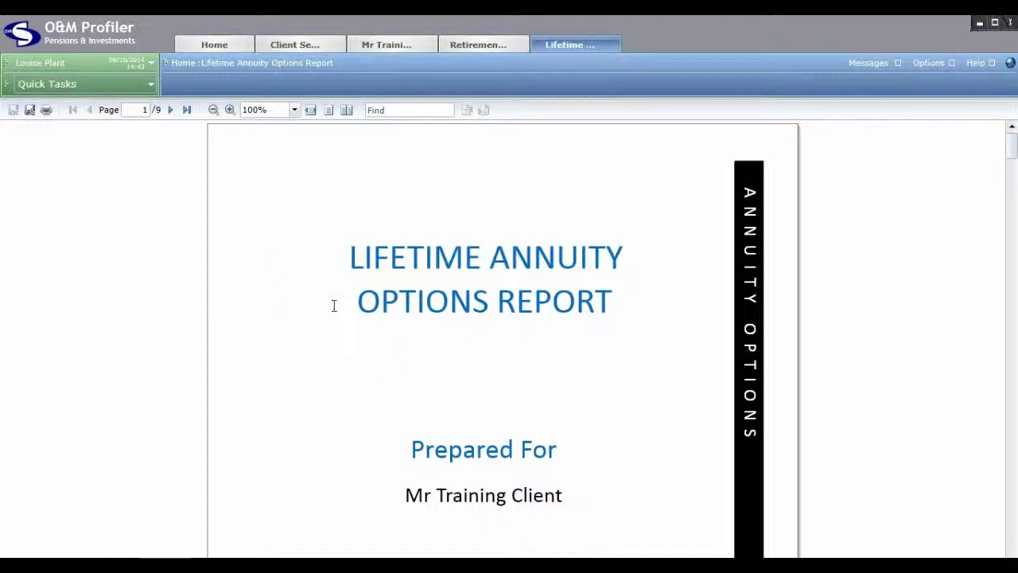
scroll(348, 362, "down", 5)
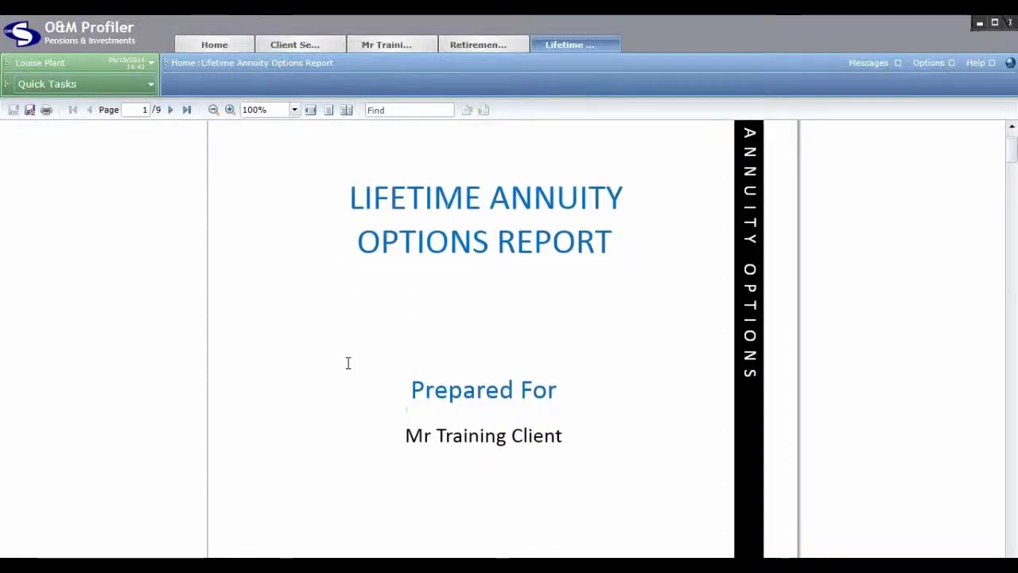
scroll(354, 366, "down", 3)
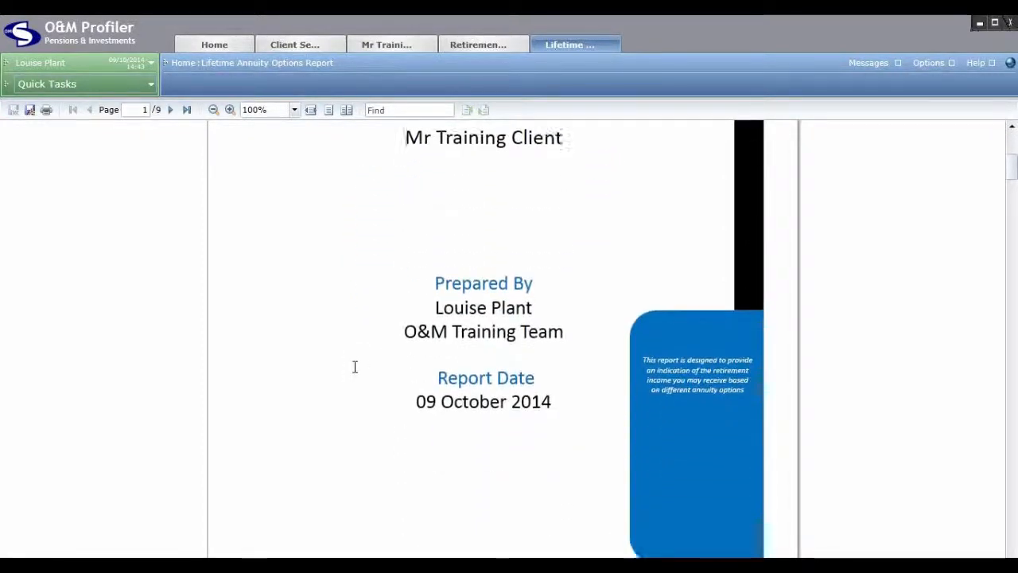